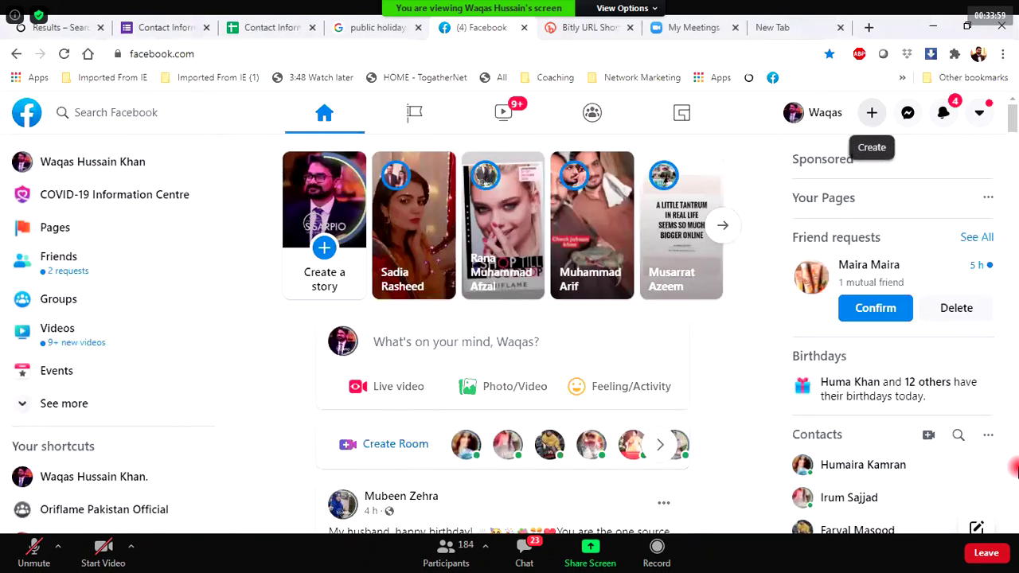
From the + Create menu at top right, choose Page to start a new Page.
left_click(871, 112)
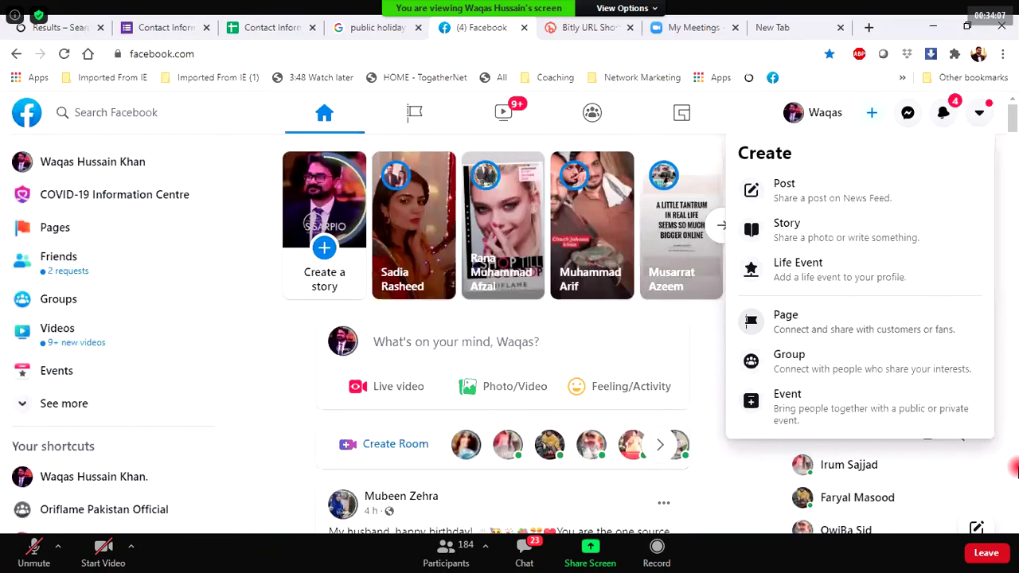
left_click(784, 322)
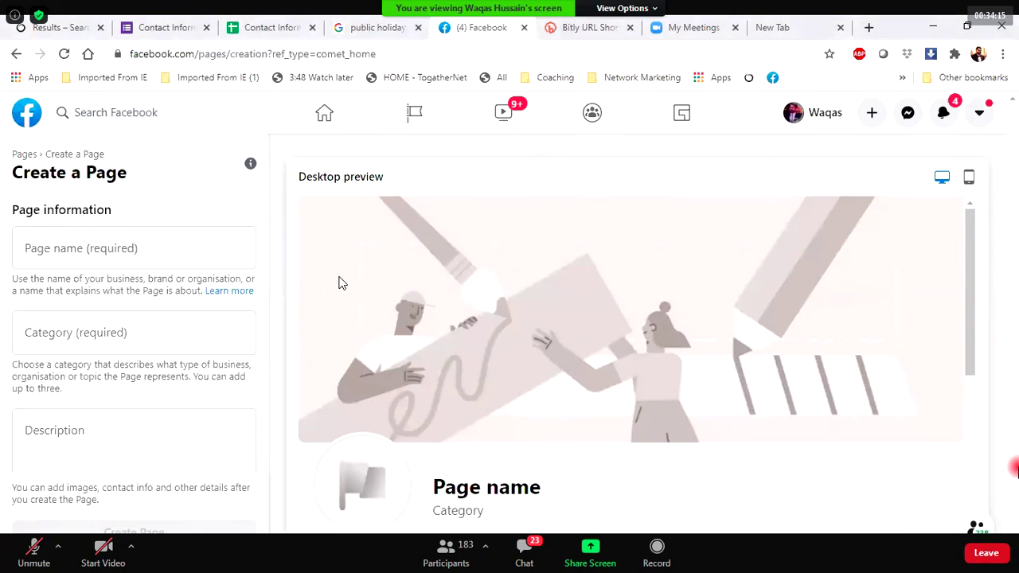
Enter 'TheArtOfLiving' as the new Page's name, fixing the typo.
left_click(60, 242)
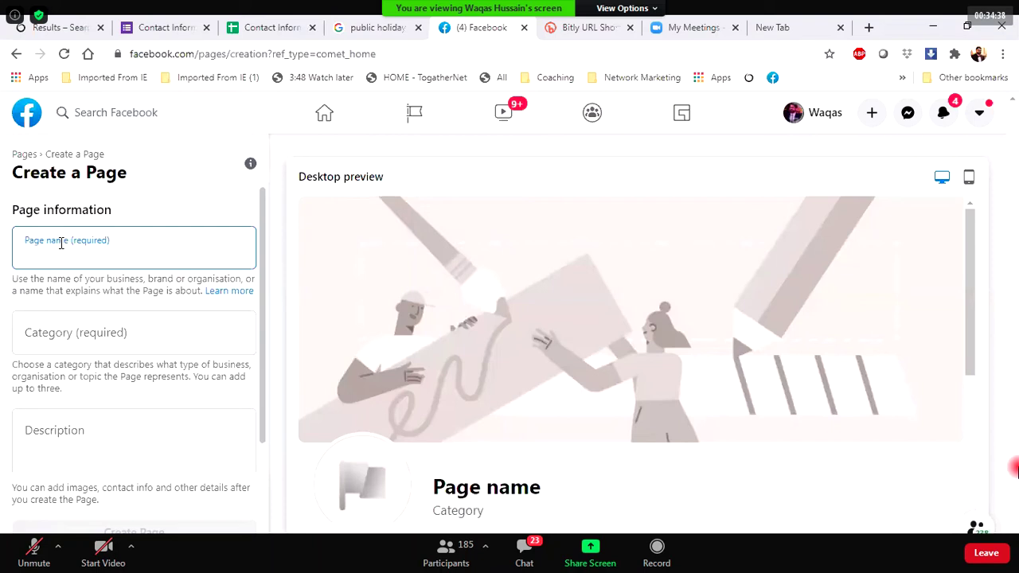
type("T")
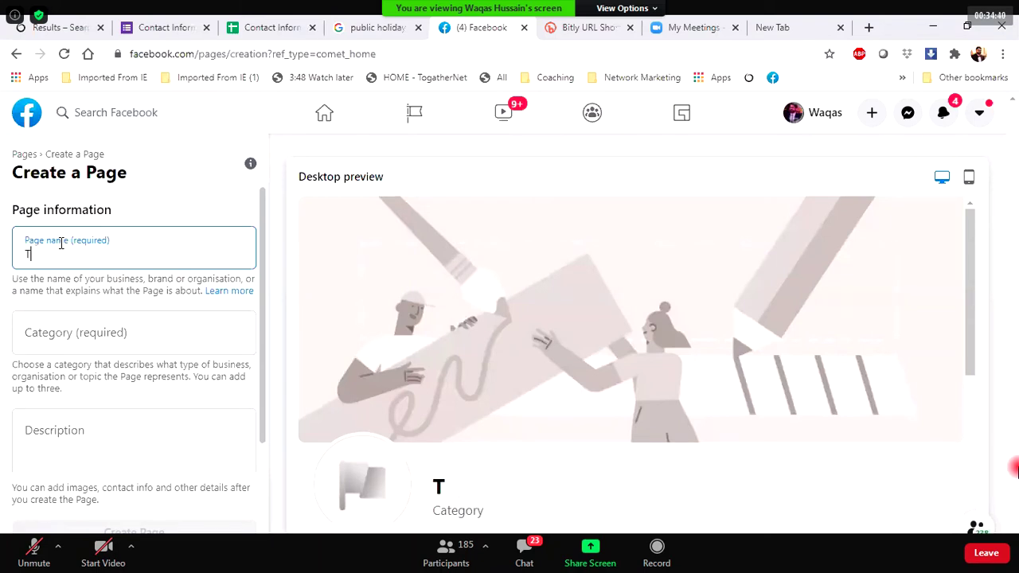
type("heArt")
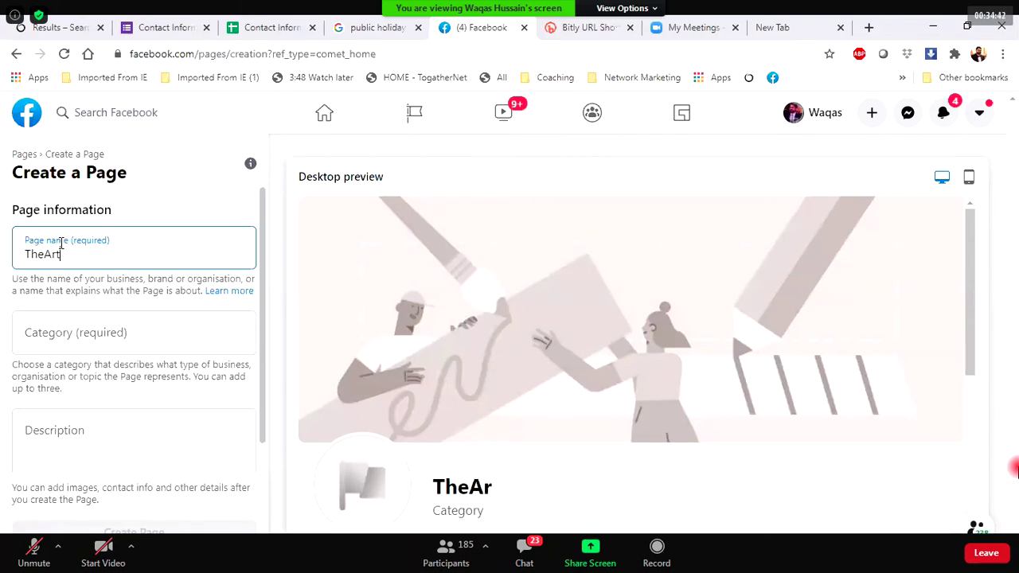
type("OfLiving")
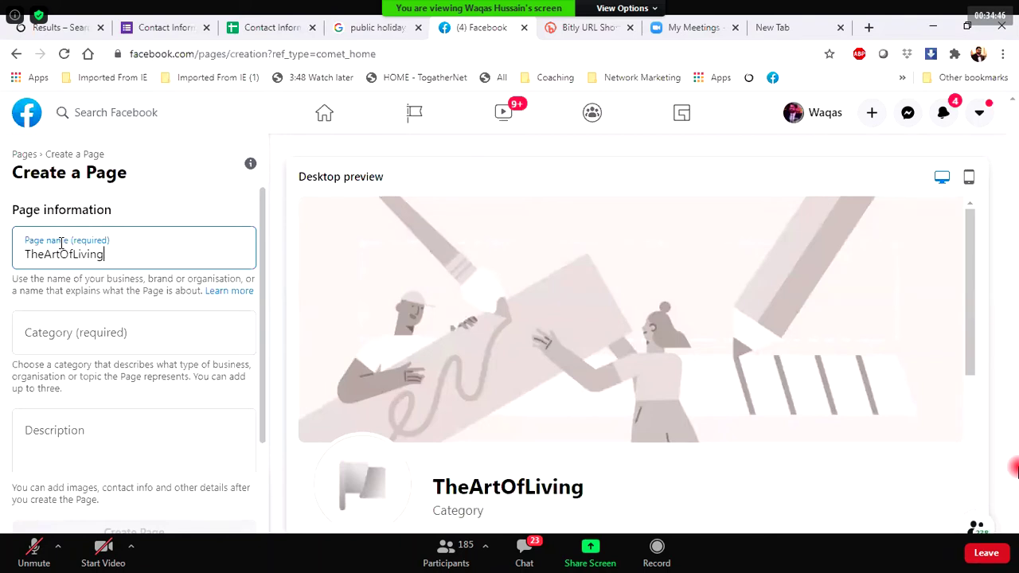
key("Tab")
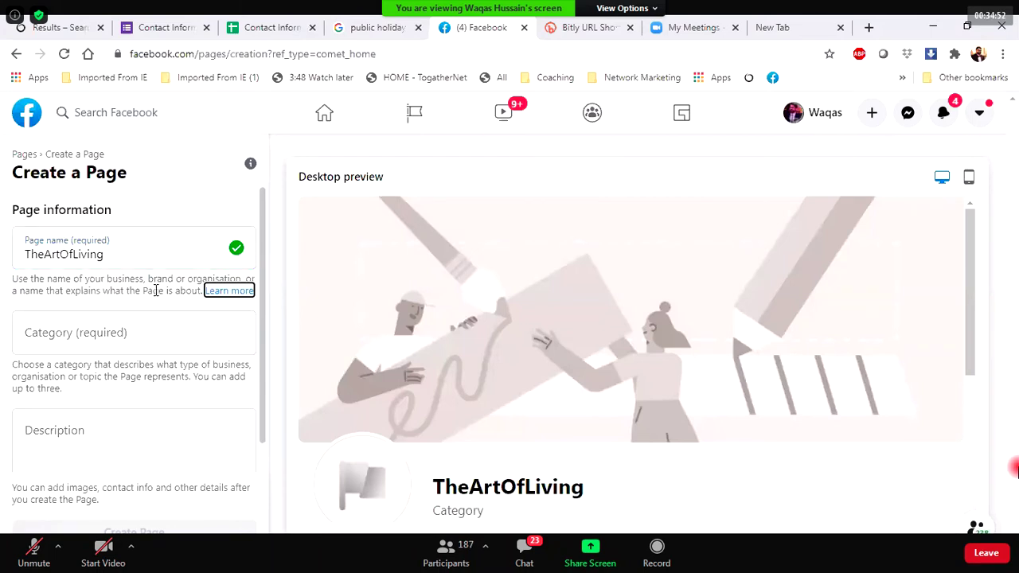
Add Personal blog and Business consultant as the Page's categories.
left_click(94, 340)
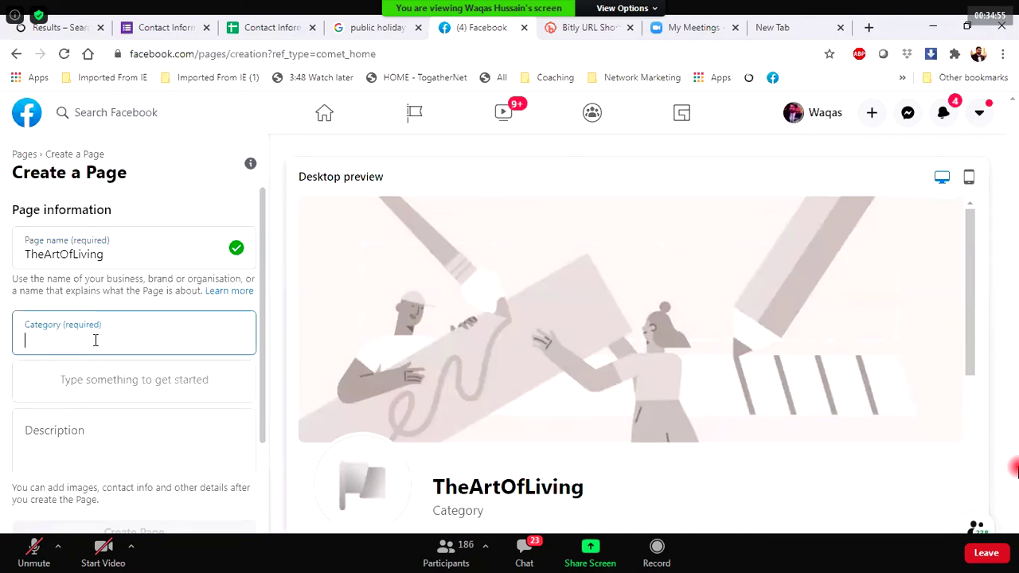
type("Person")
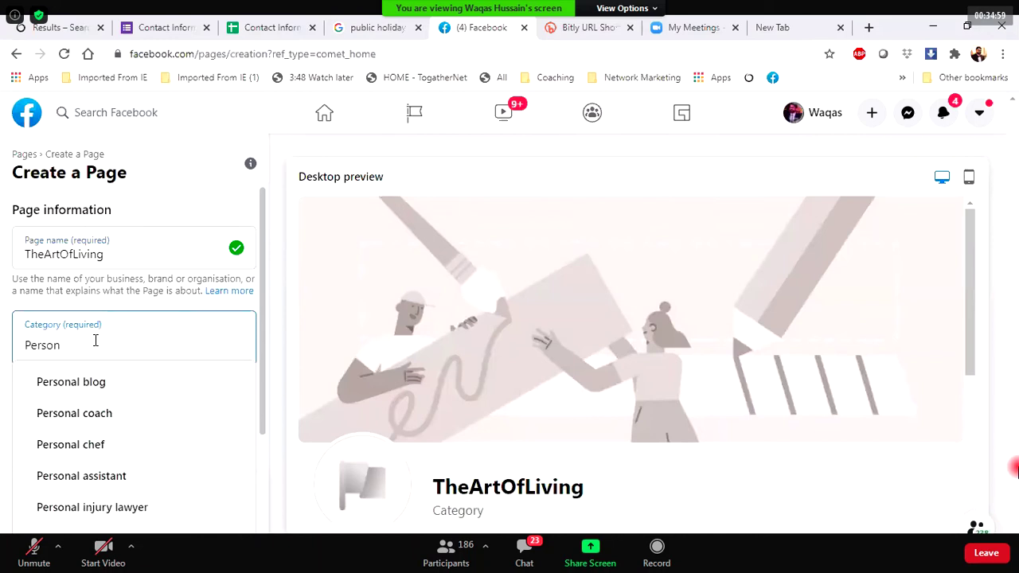
key("Down")
key("Return")
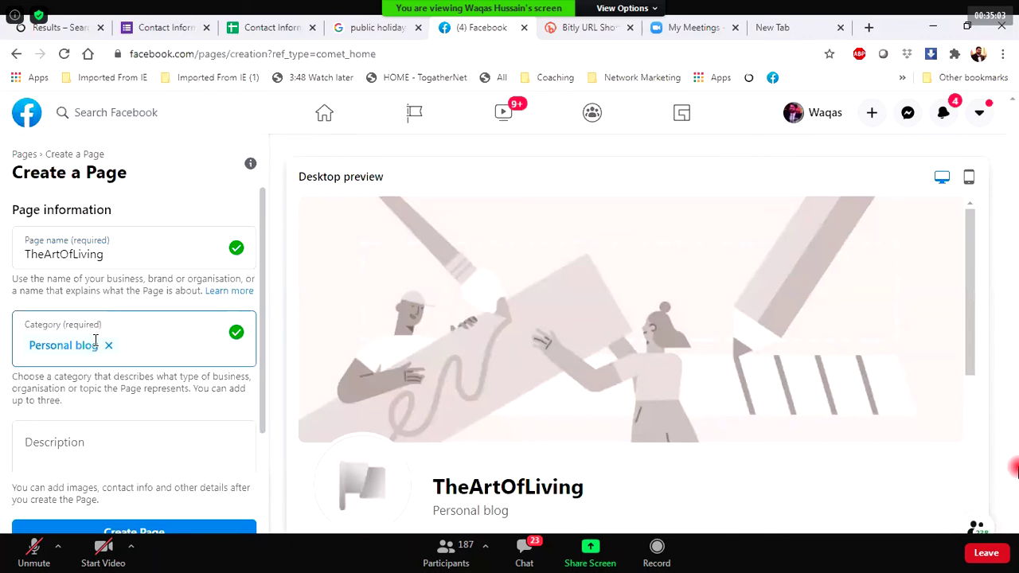
type("bus")
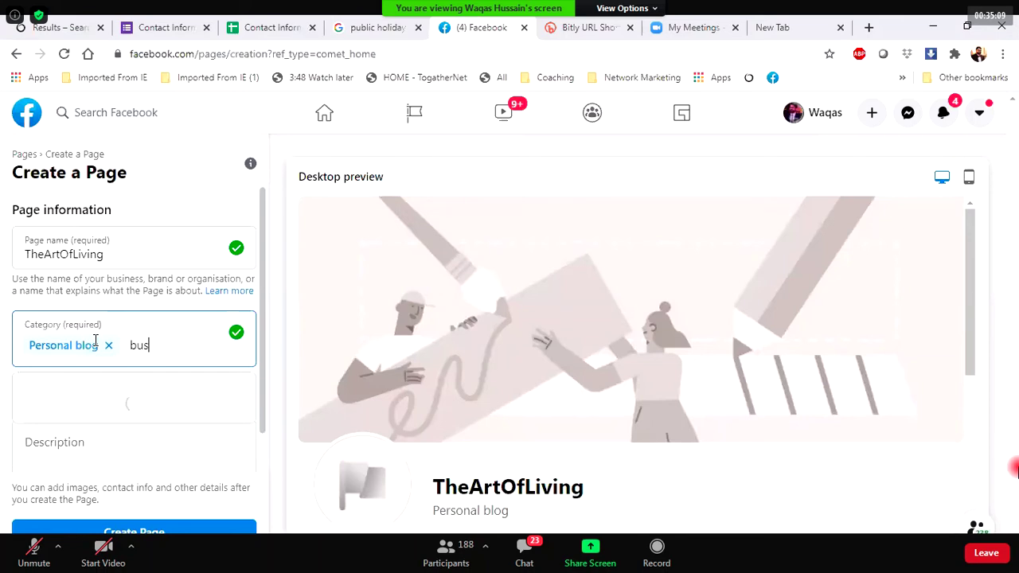
type("iness")
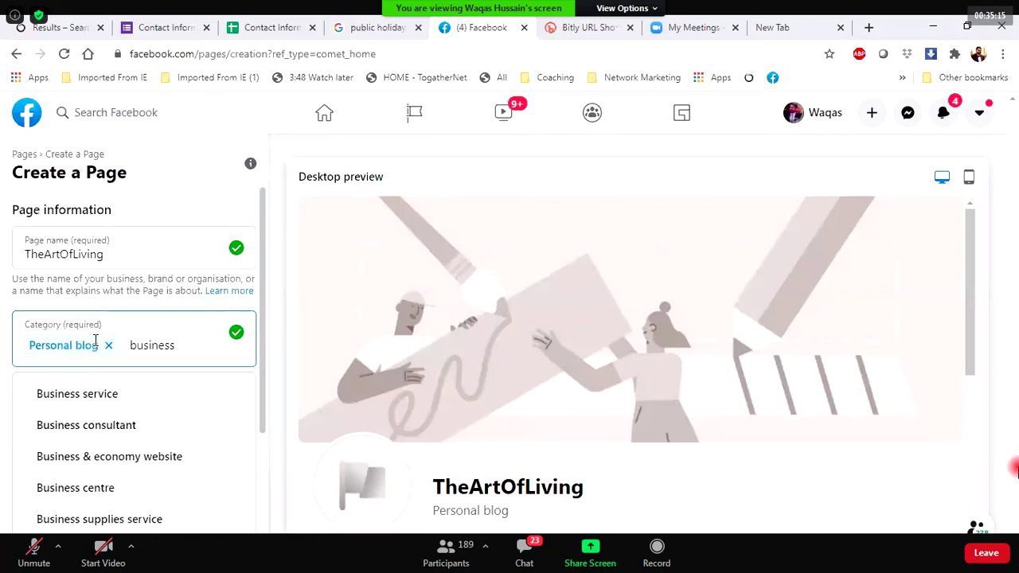
key("Down")
key("Down")
key("Return")
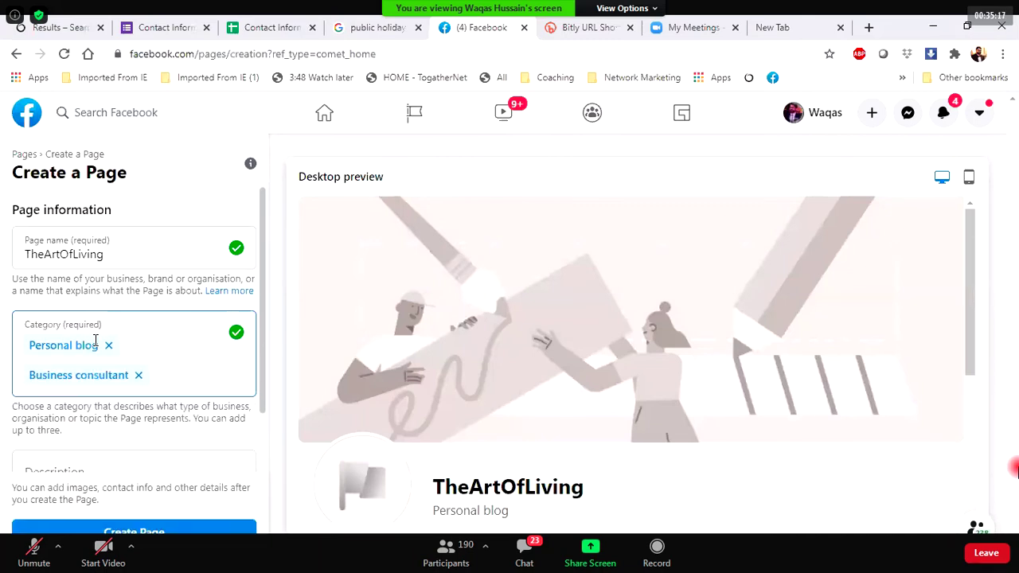
Write the Page description about modifying your life forever, ending 'by doing a beauty business.'.
scroll(70, 366, "down", 1)
left_click(65, 395)
type("Form")
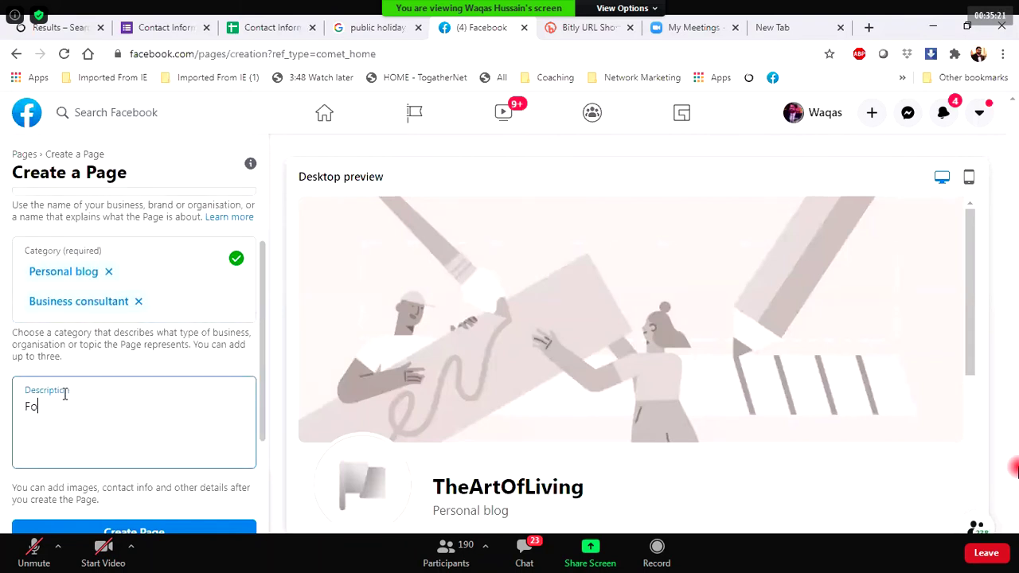
key("BackSpace")
key("BackSpace")
key("BackSpace")
type("rom this page you can earn")
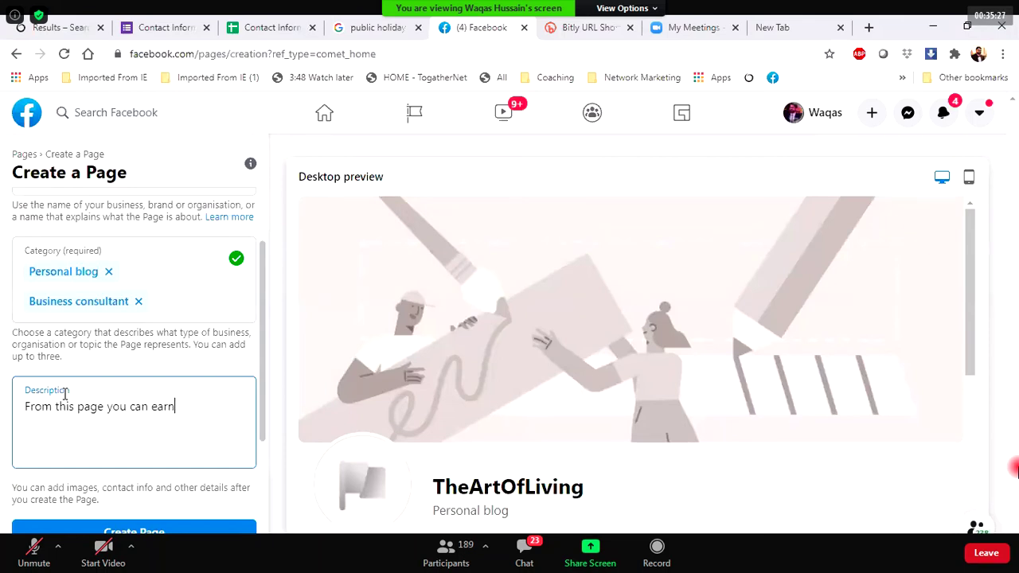
key("BackSpace")
key("BackSpace")
type("learn and")
key("BackSpace")
key("BackSpace")
key("BackSpace")
type("how to update and mo")
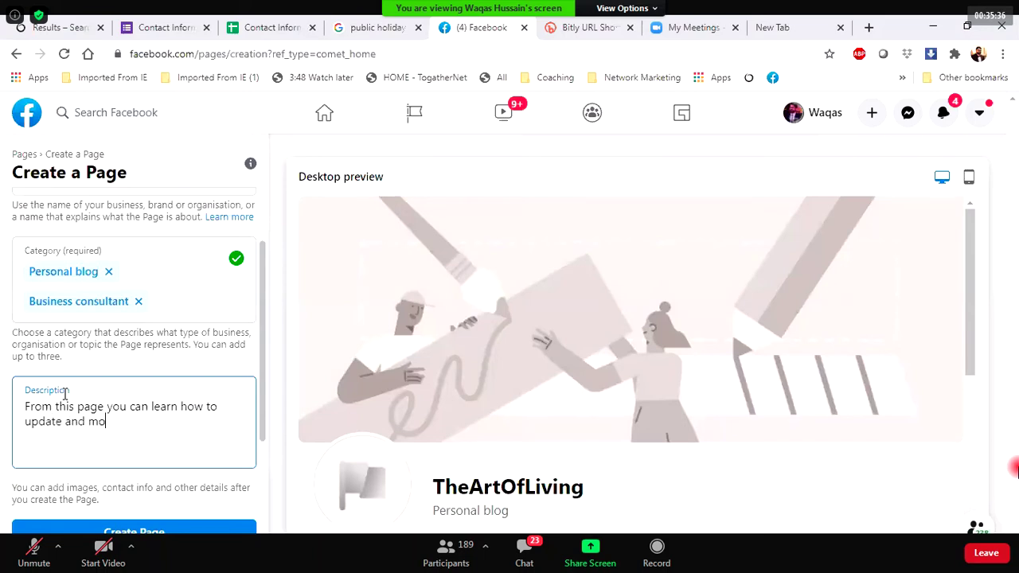
type("difi")
key("BackSpace")
type("y your life for ever")
key("BackSpace")
key("BackSpace")
key("BackSpace")
key("BackSpace")
key("BackSpace")
type("ever,")
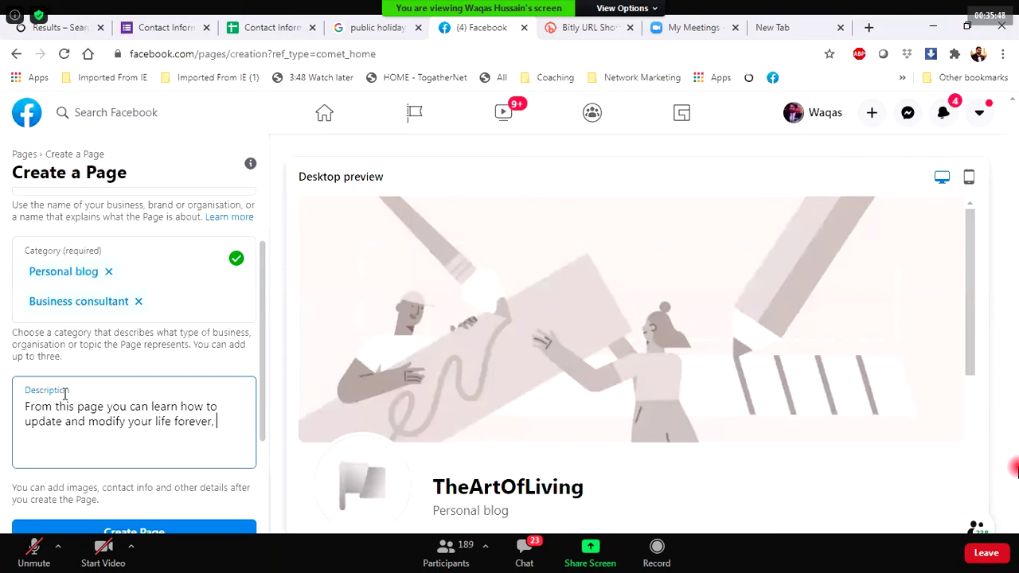
type(" and can")
type(" earn ")
type("from this")
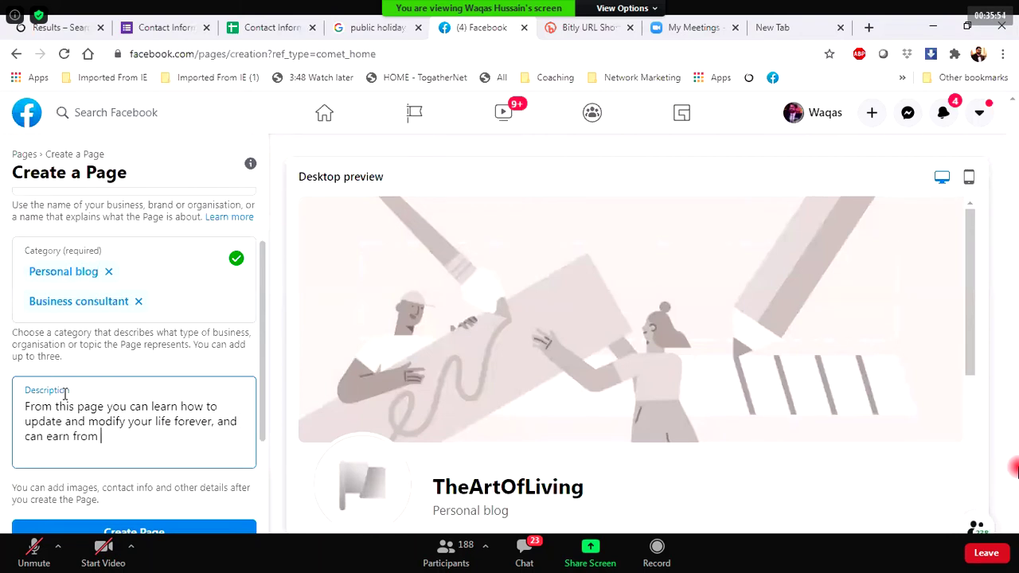
key("BackSpace")
key("BackSpace")
key("BackSpace")
key("BackSpace")
key("BackSpace")
key("BackSpace")
key("BackSpace")
key("BackSpace")
key("BackSpace")
type("by doing a beauty business.")
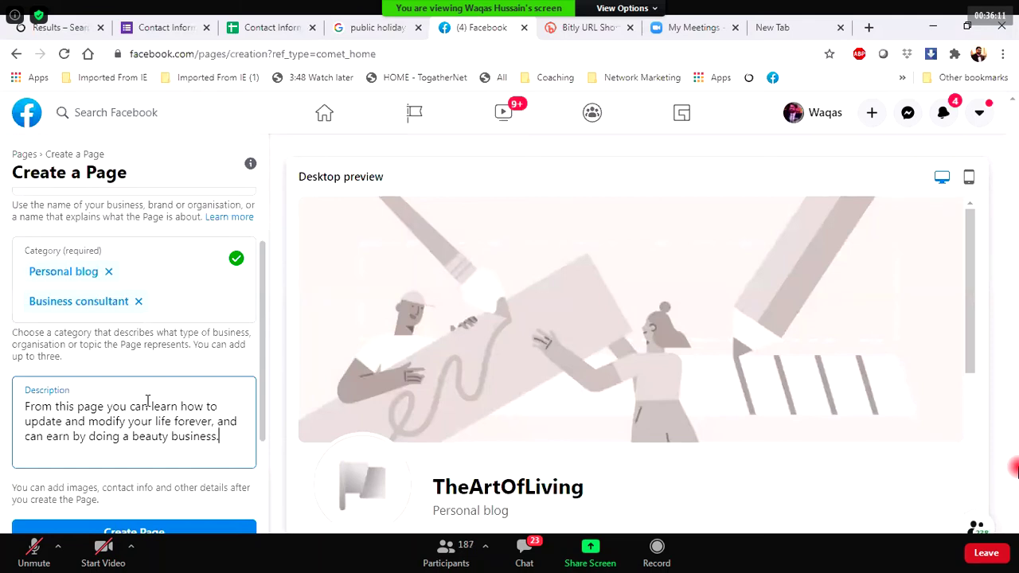
scroll(148, 401, "down", 1)
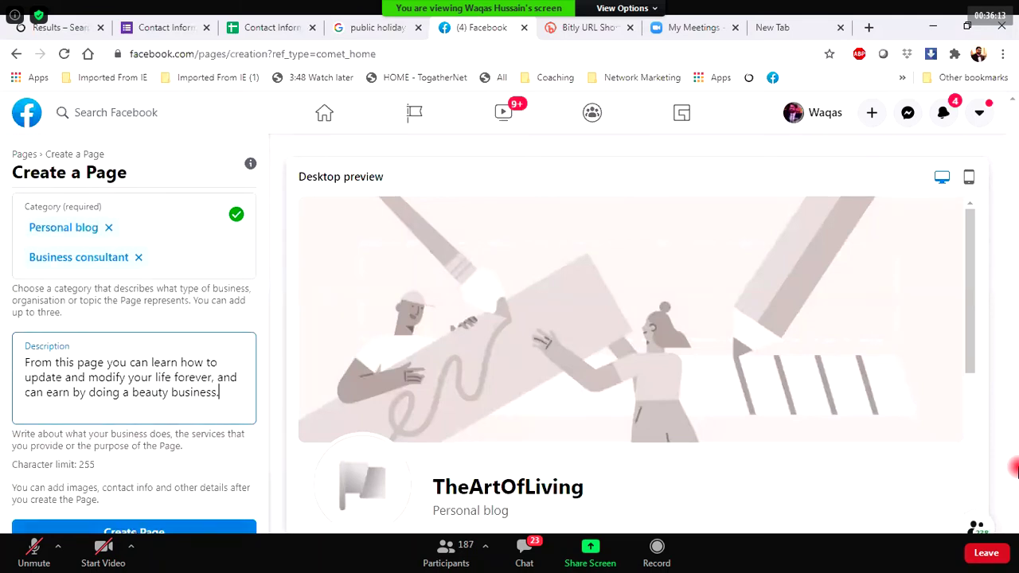
Attempt to create the Page, then rework the rejected name into TheArtOfWellBeing plus the owner's name.
left_click(135, 530)
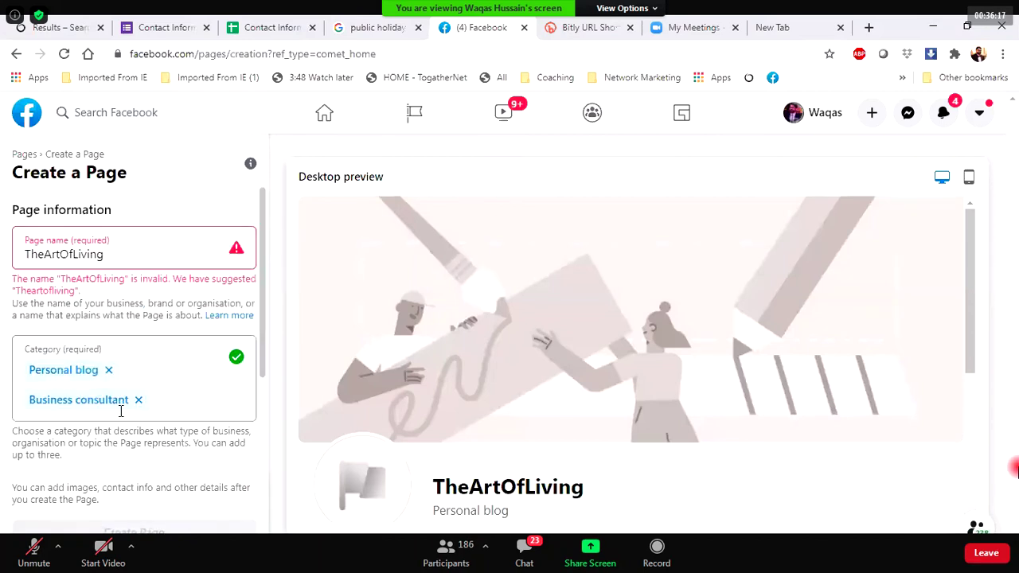
left_click(71, 253)
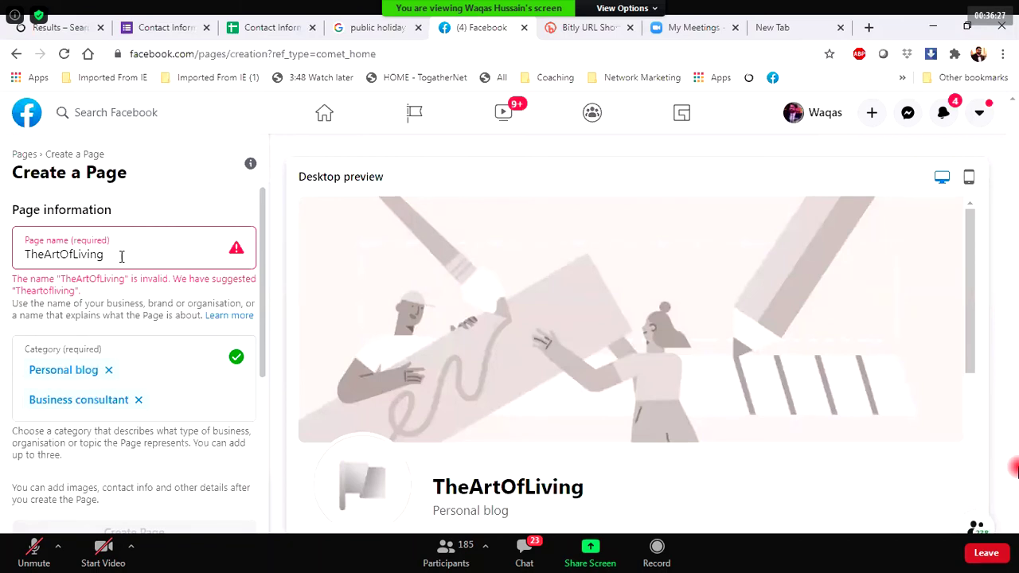
type("byWaqas")
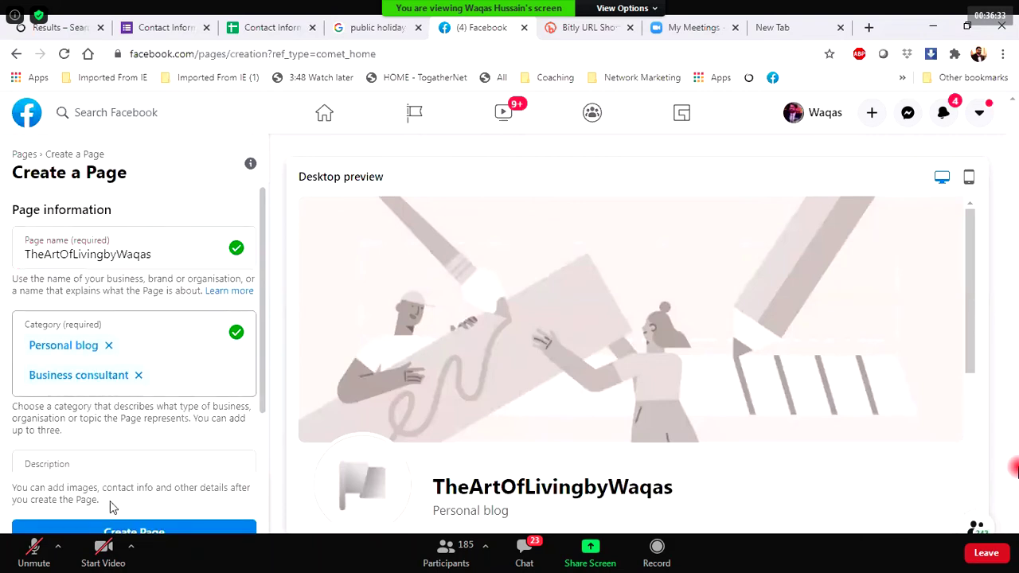
left_click(99, 530)
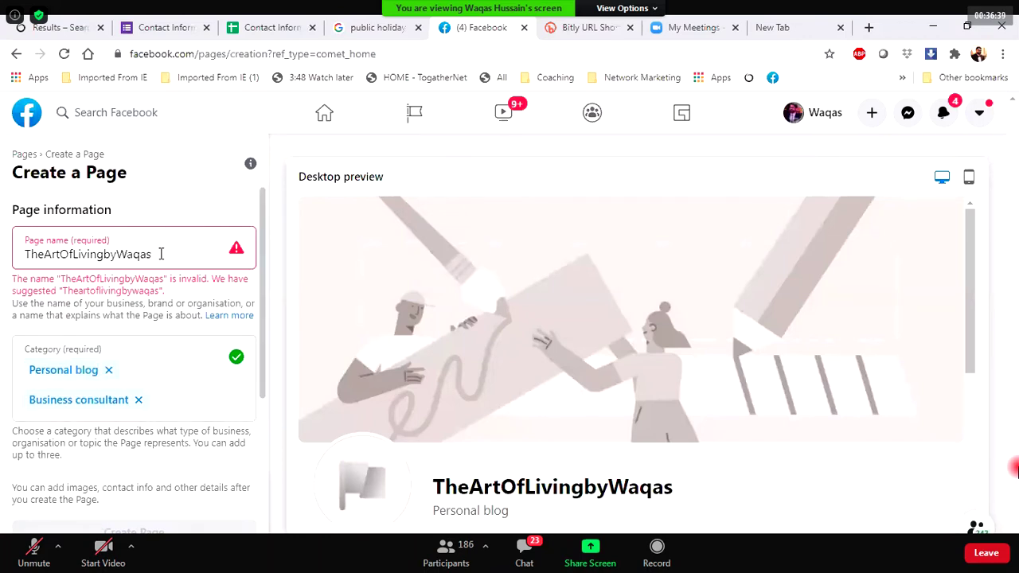
left_click_drag(73, 254, 78, 255)
key("Delete")
key("Delete")
key("Delete")
key("Delete")
key("Delete")
key("Delete")
key("Delete")
key("Delete")
key("Delete")
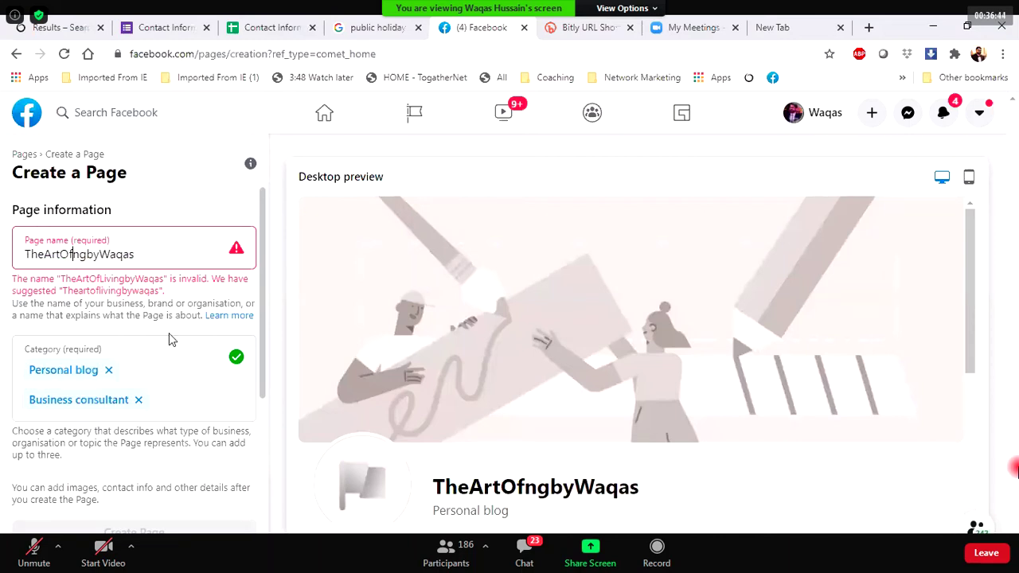
type("well")
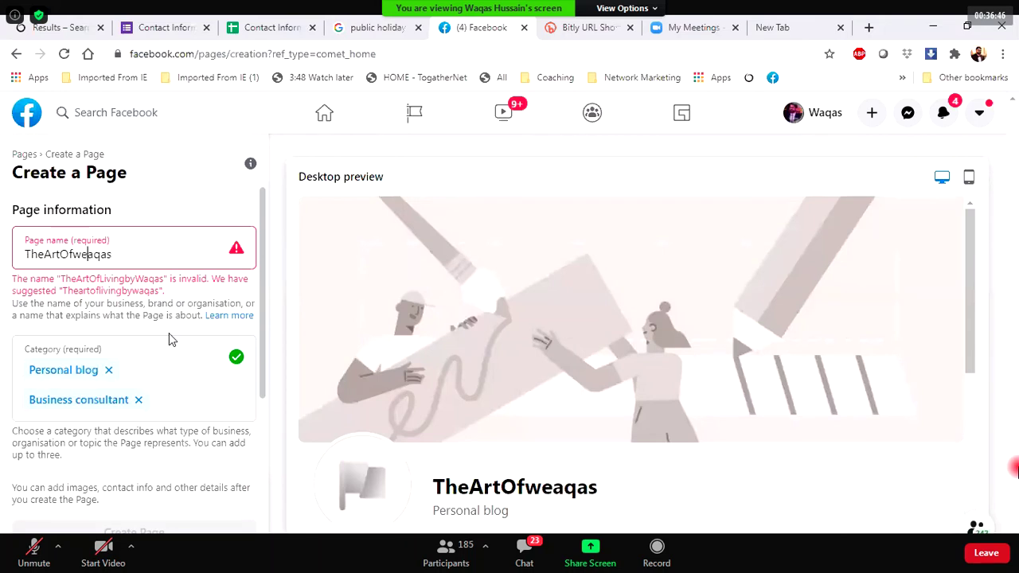
key("BackSpace")
key("BackSpace")
key("BackSpace")
key("BackSpace")
type("Well")
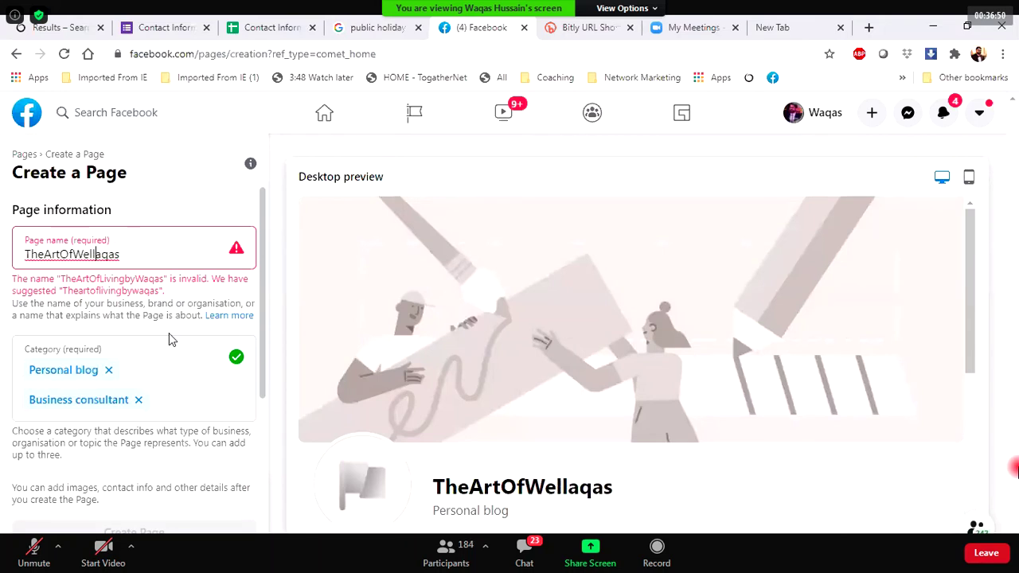
type("Beigs")
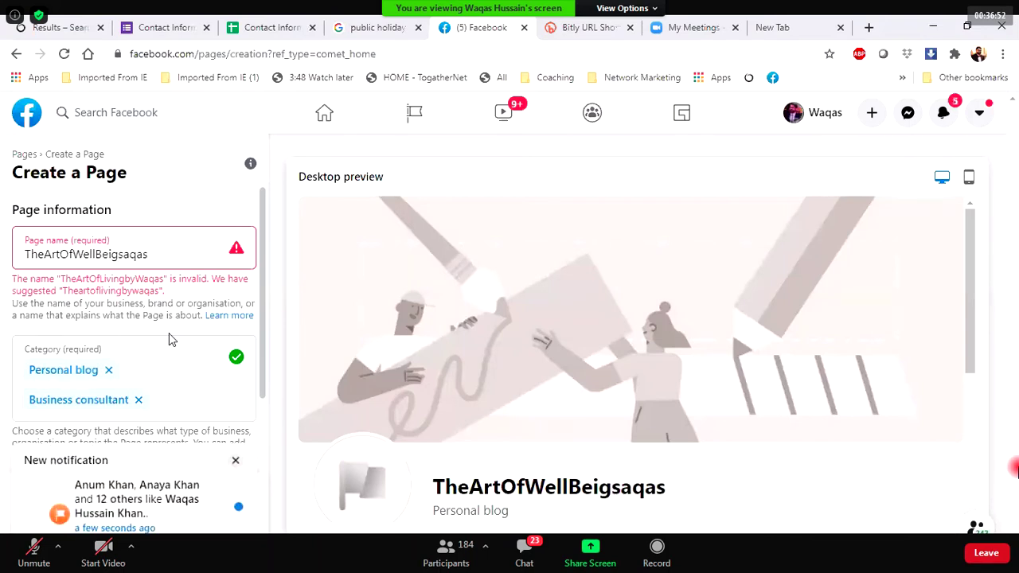
key("BackSpace")
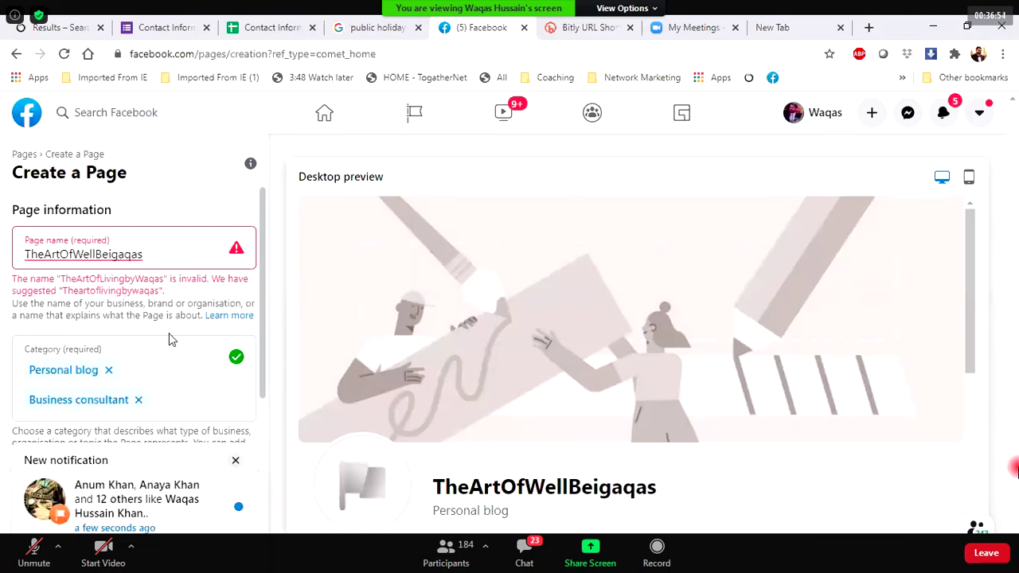
key("BackSpace")
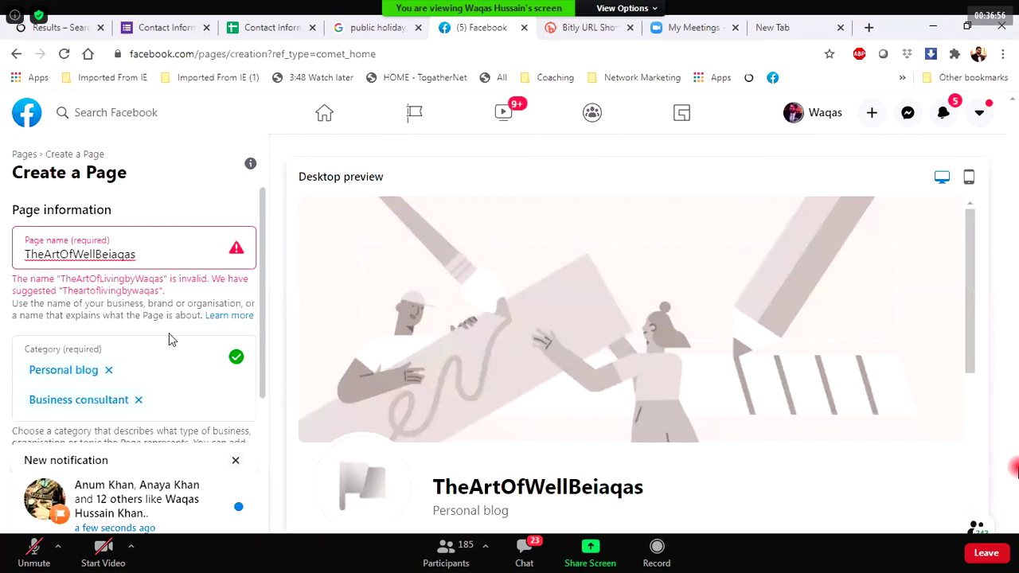
type("ng")
type("by")
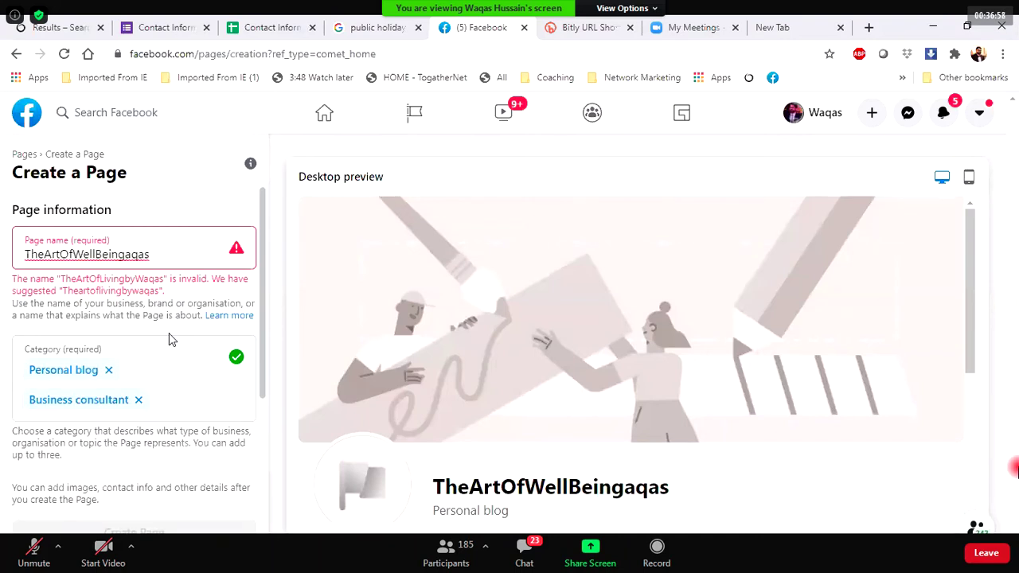
type("W")
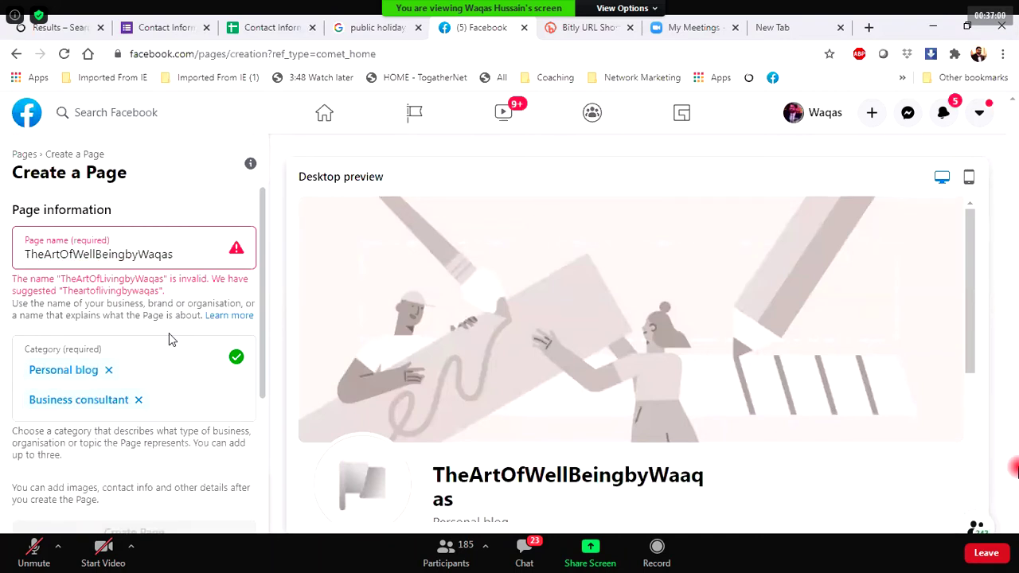
left_click(153, 220)
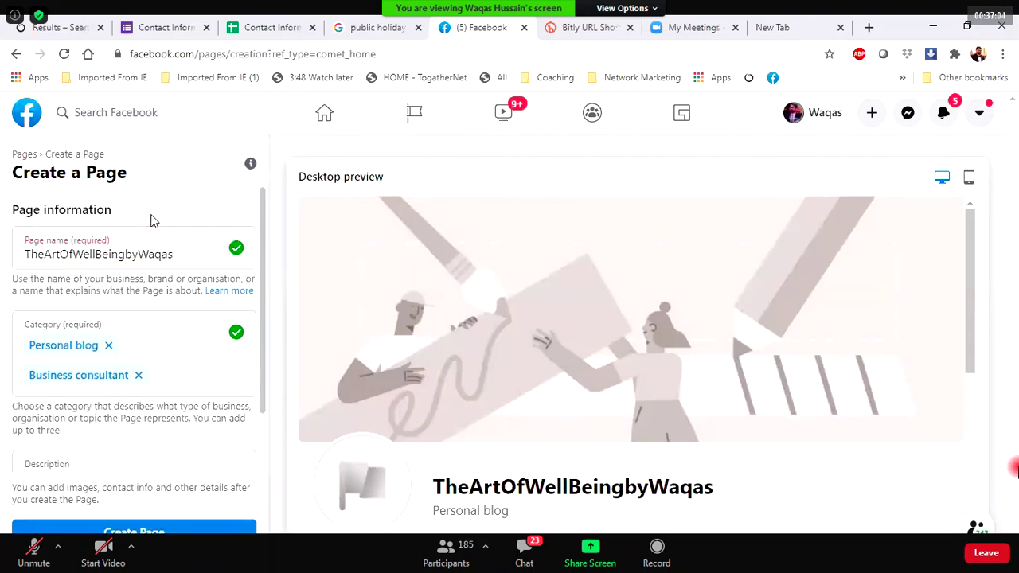
Insert underscores and trim the name to The_Art_Of_Well_Being, then select it.
left_click(44, 253)
type("_")
key("Right")
key("Right")
key("Right")
type("_")
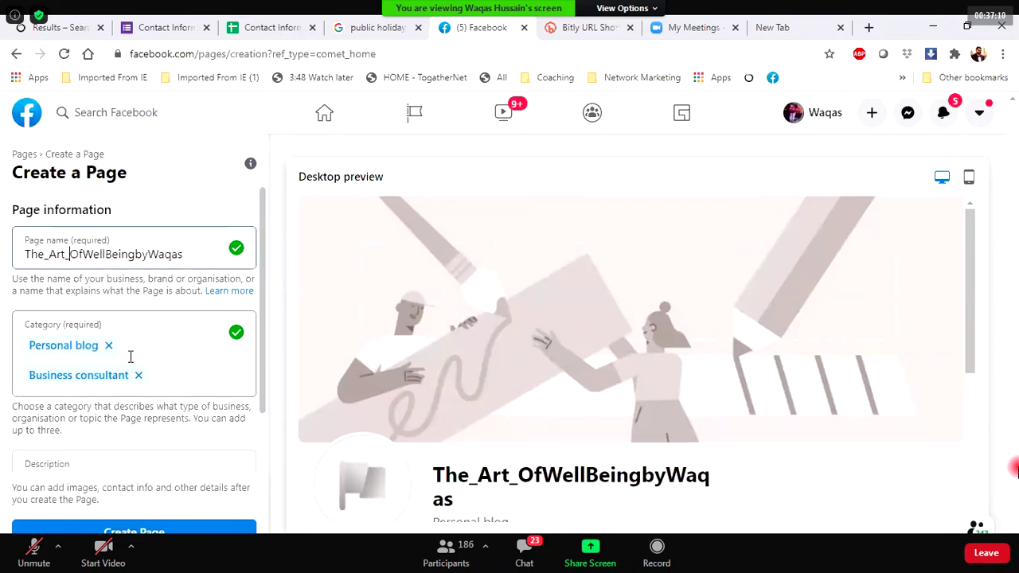
key("Right")
key("Right")
type("_")
key("Right")
key("Right")
key("Right")
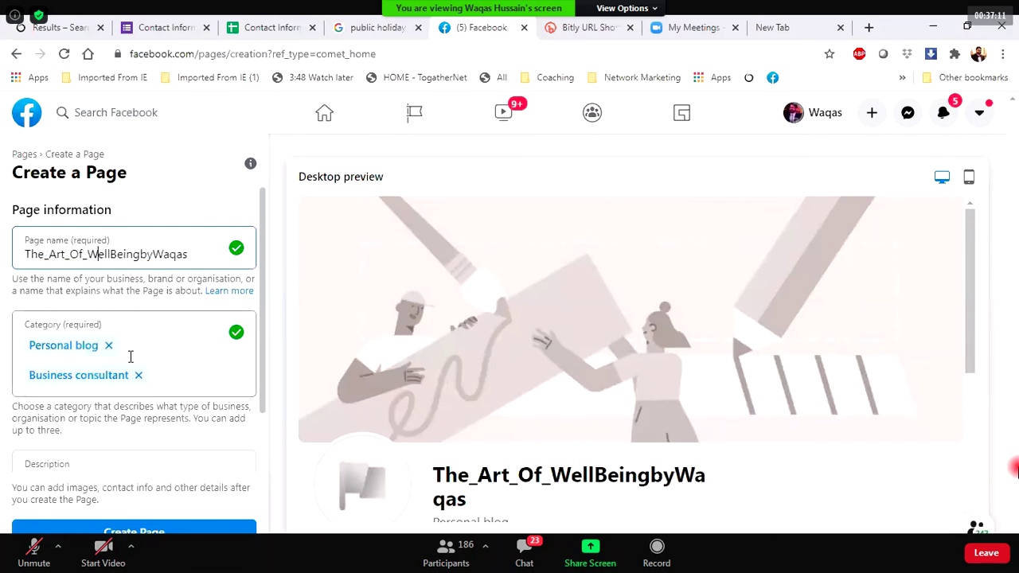
key("Right")
type("_")
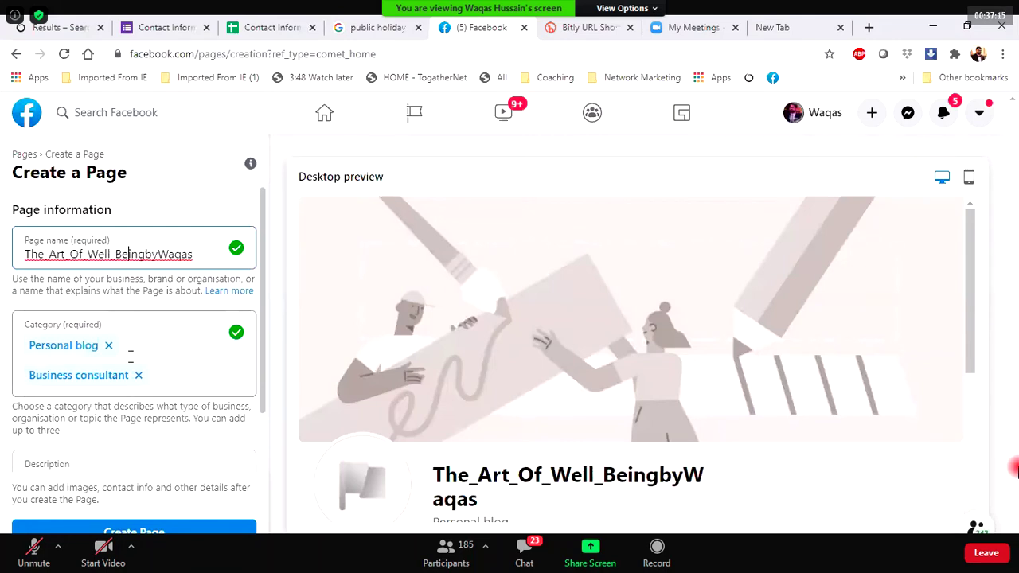
key("Right")
key("Right")
key("Right")
key("Right")
key("Right")
type("_")
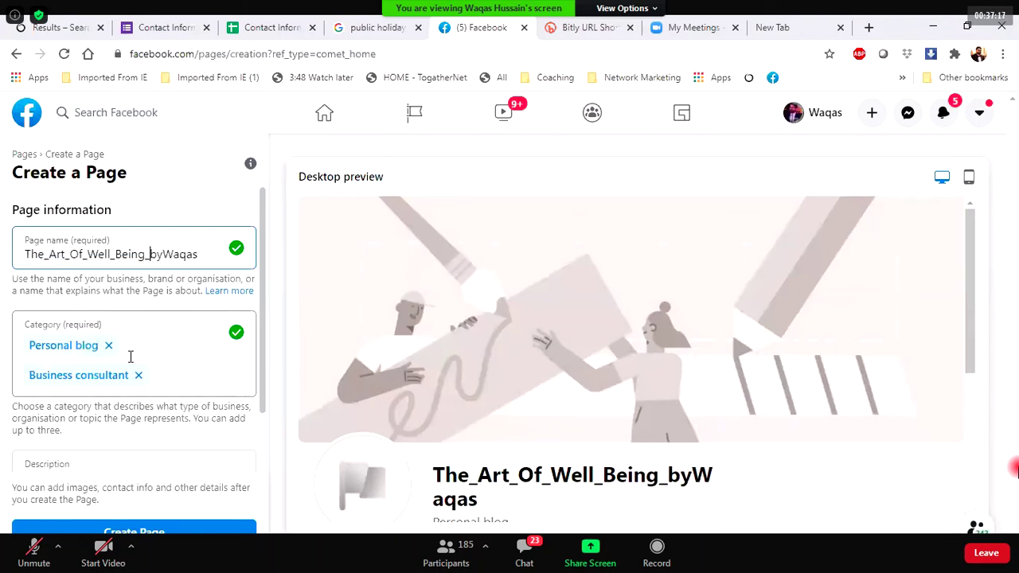
key("Right")
key("Right")
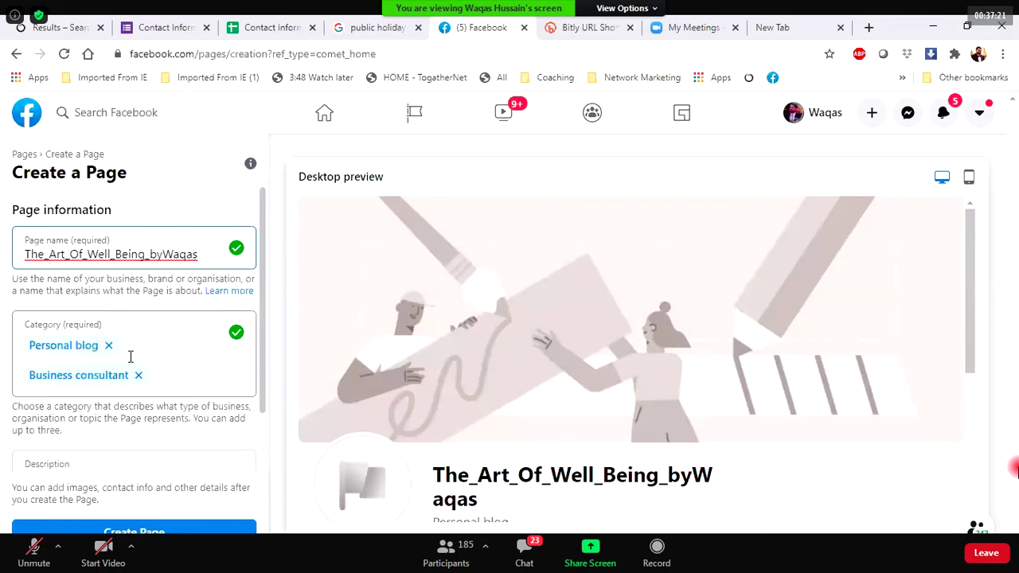
key("BackSpace")
key("BackSpace")
key("BackSpace")
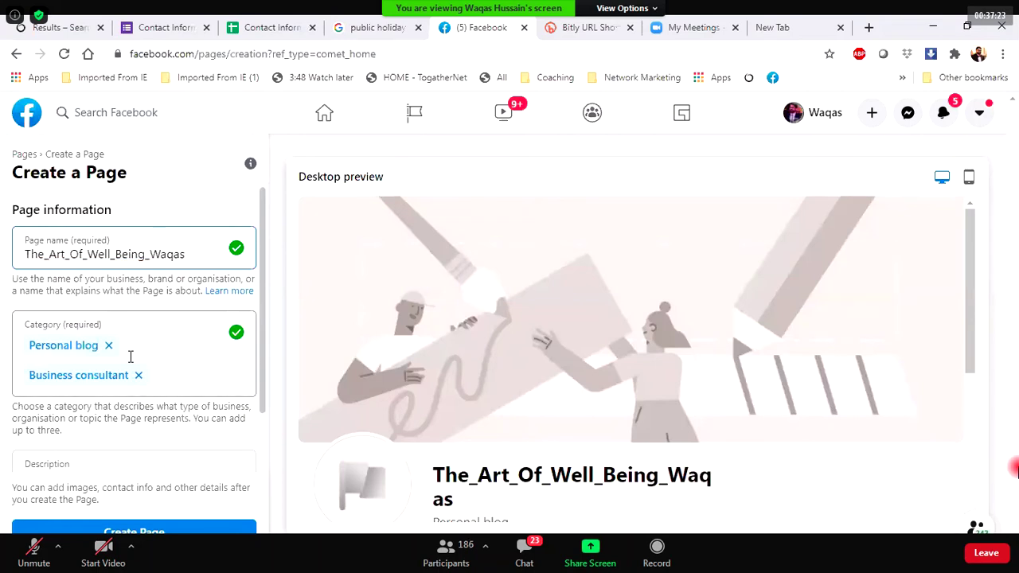
key("Delete")
key("Delete")
key("Delete")
key("Delete")
key("Delete")
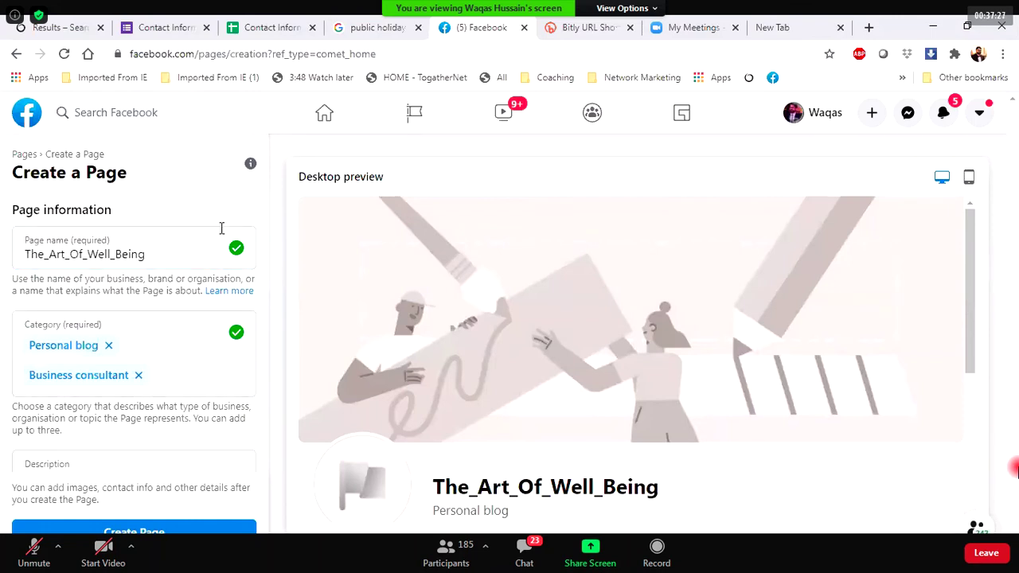
left_click(207, 181)
left_click(173, 249)
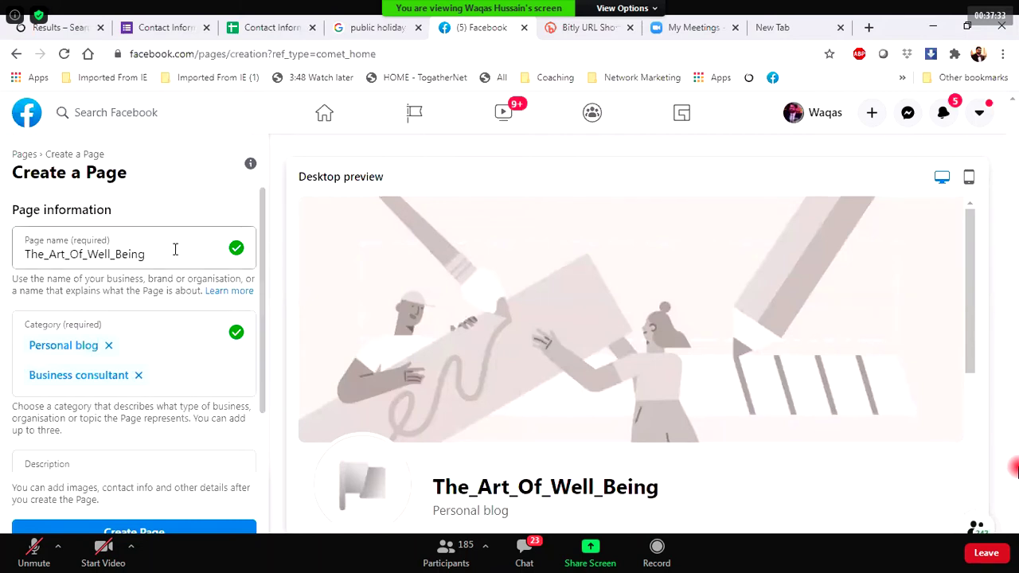
left_click_drag(154, 251, 20, 248)
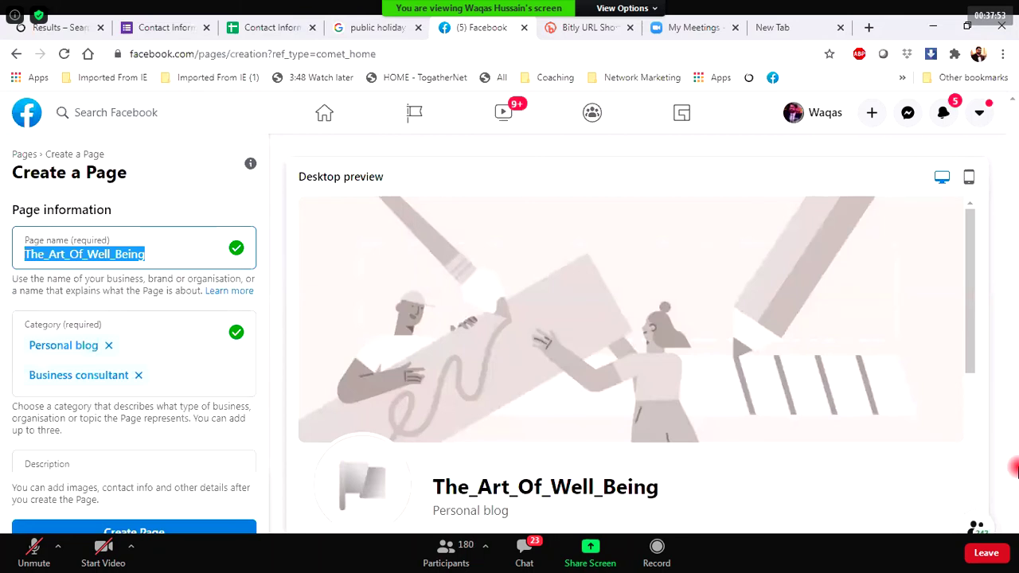
Create the The_Art_Of_Well_Being Page.
left_click(141, 532)
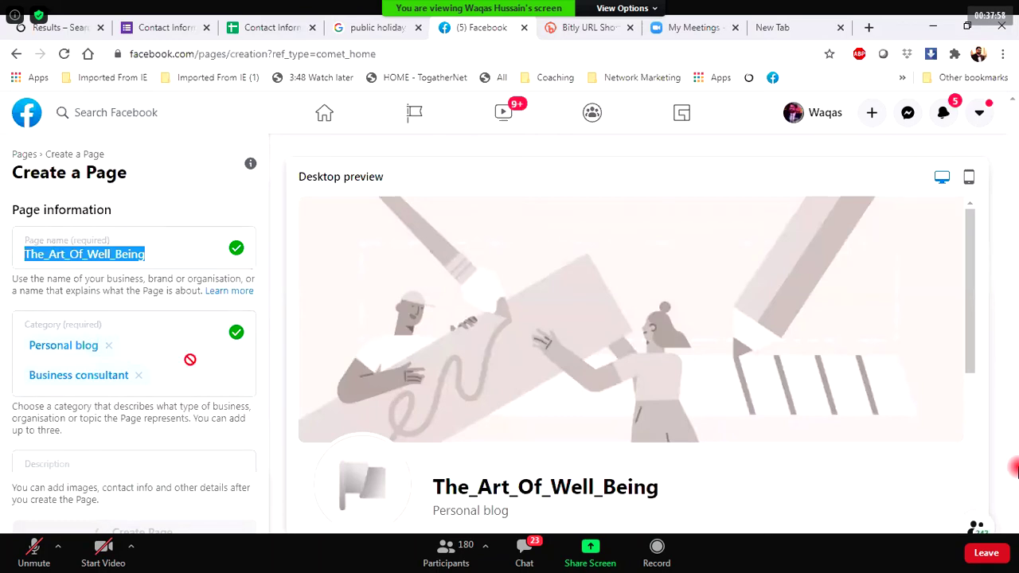
scroll(139, 399, "down", 1)
scroll(140, 400, "up", 1)
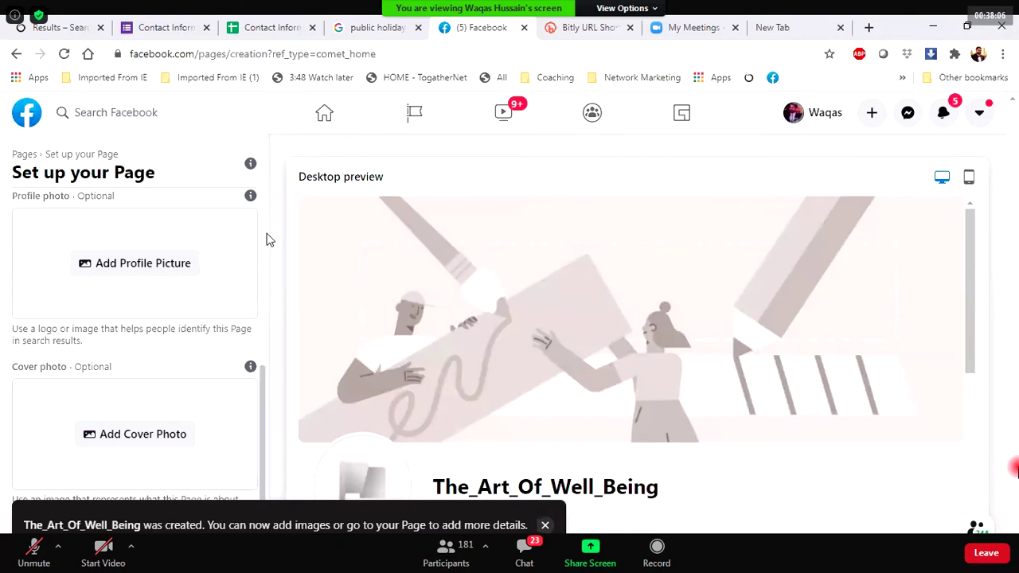
scroll(263, 247, "up", 3)
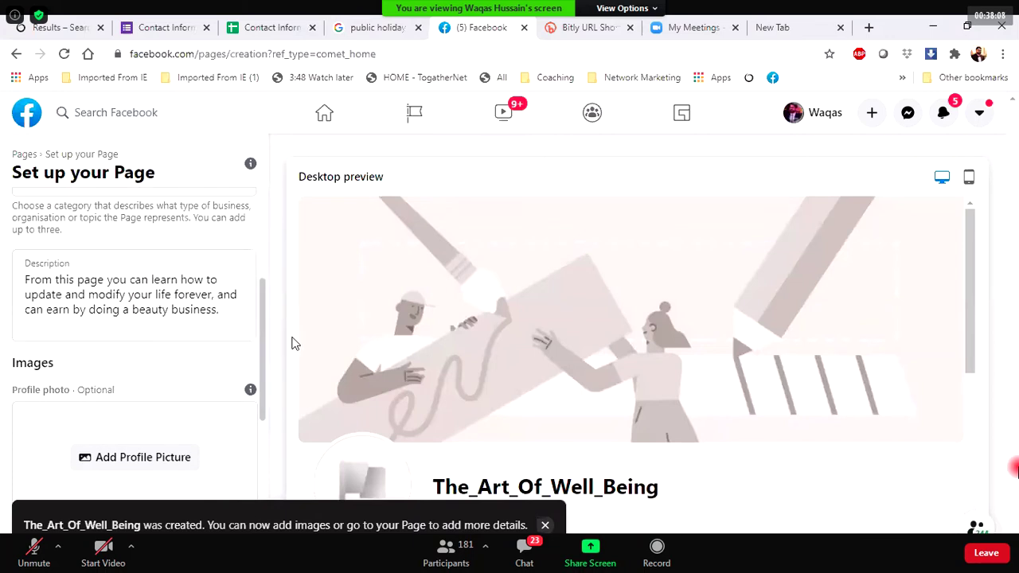
scroll(260, 343, "down", 1)
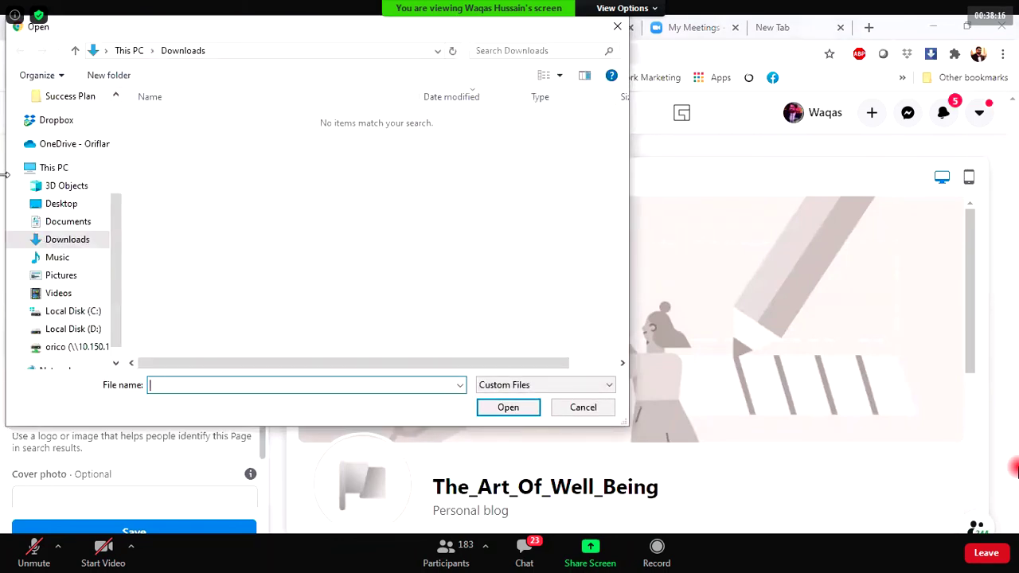
left_click_drag(115, 231, 125, 159)
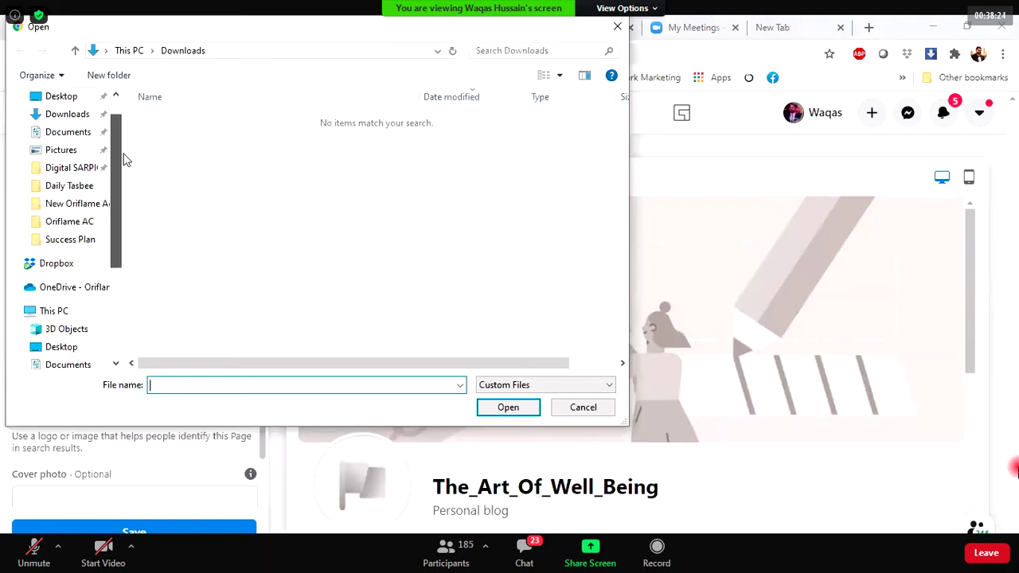
scroll(119, 147, "up", 1)
left_click(70, 179)
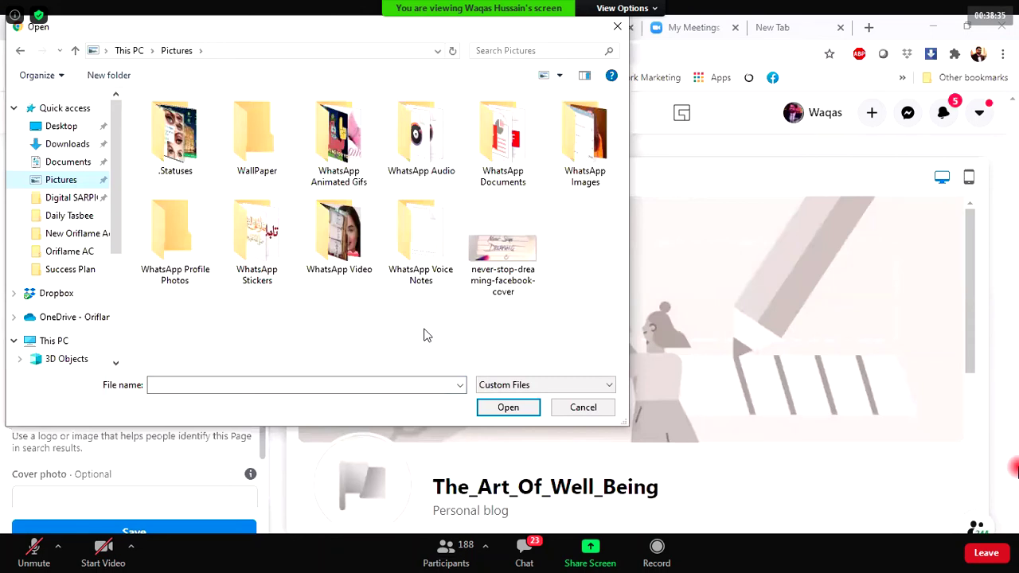
left_click(50, 139)
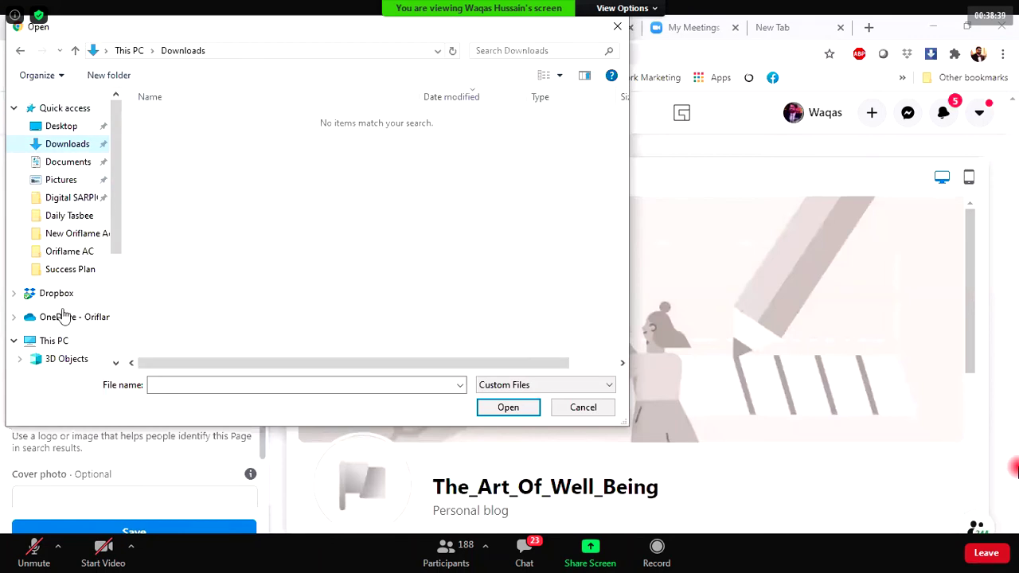
scroll(64, 314, "down", 4)
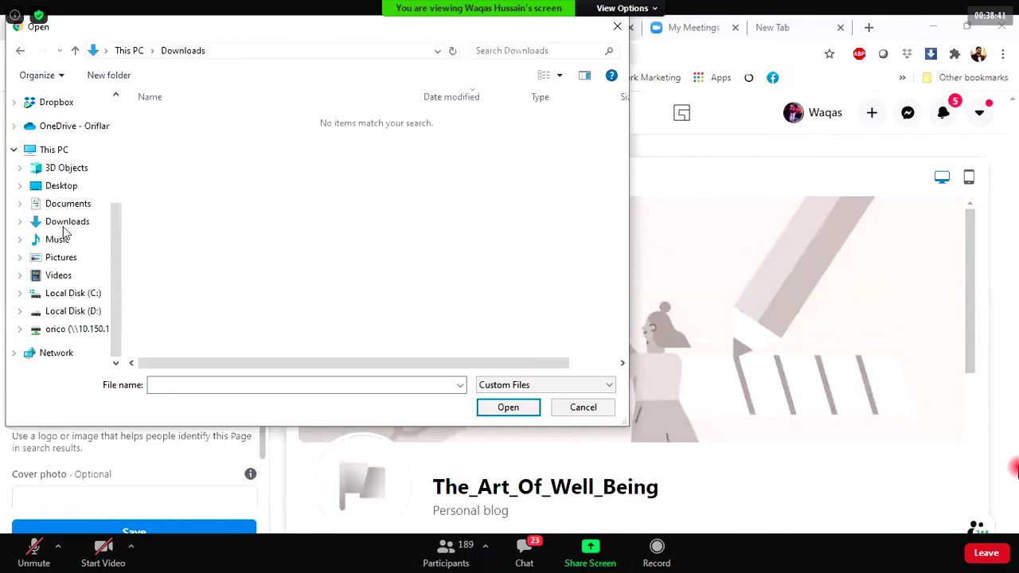
left_click(70, 312)
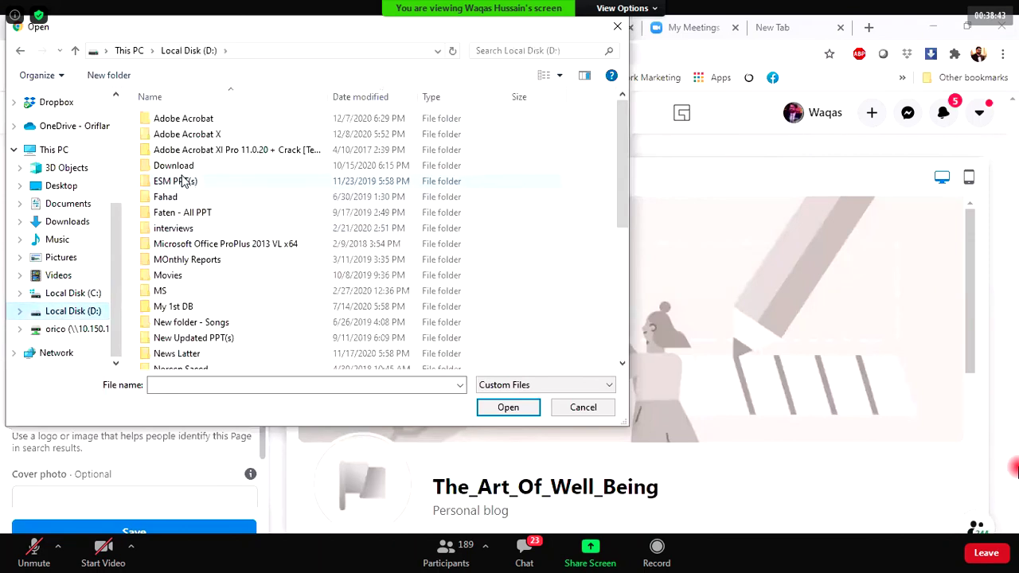
left_click(177, 152)
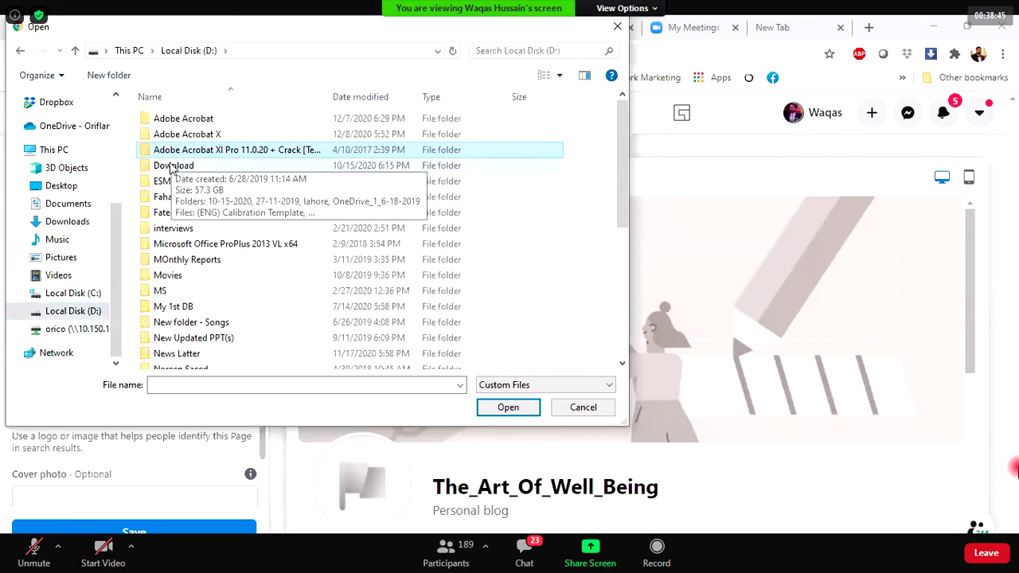
double_click(173, 166)
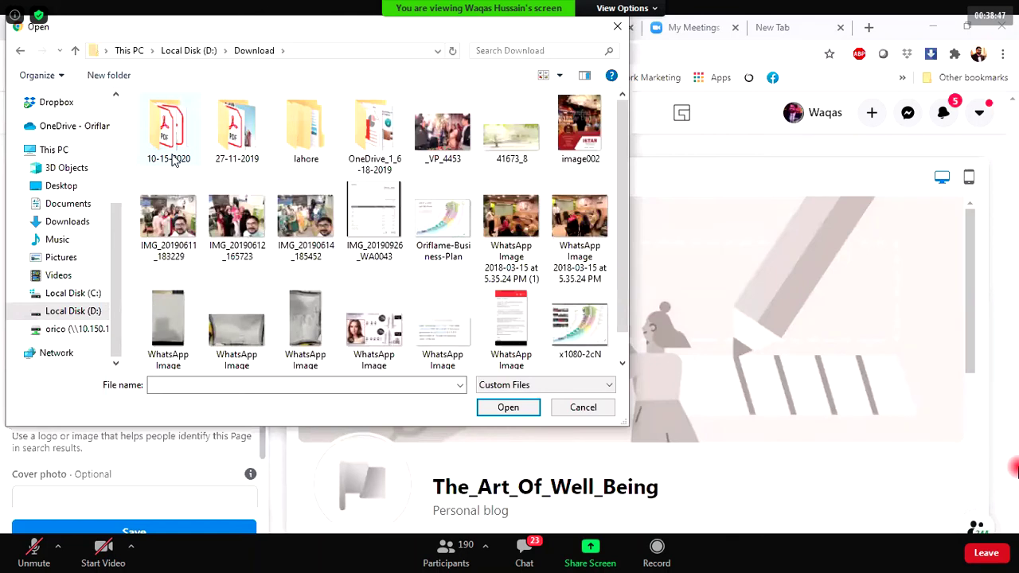
double_click(236, 121)
key("alt+Left")
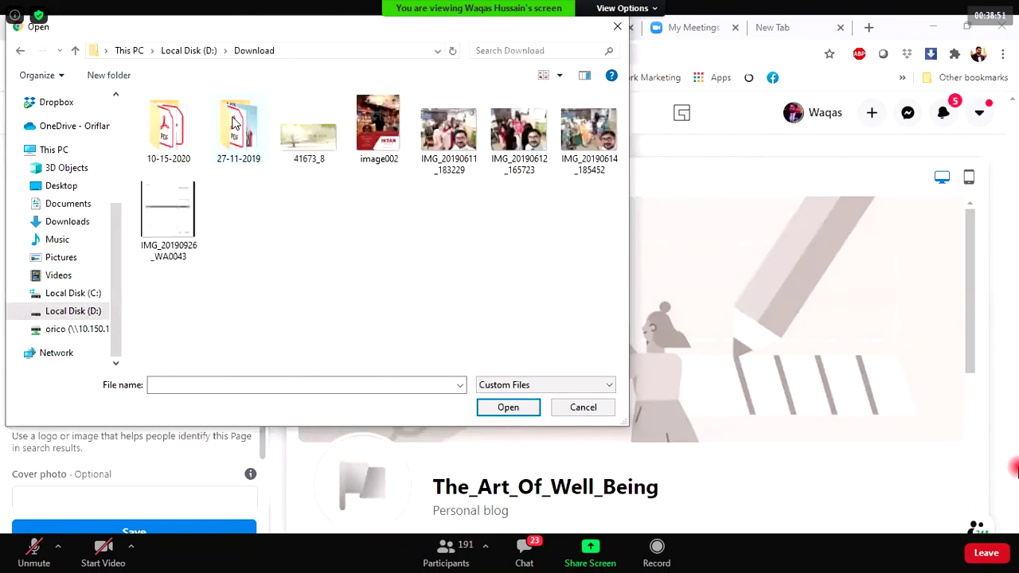
double_click(172, 127)
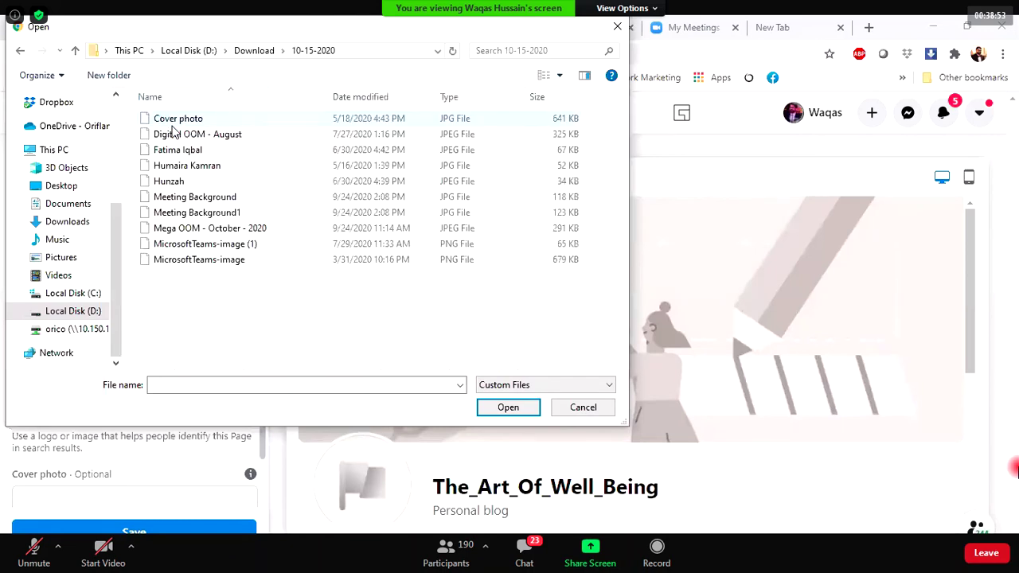
left_click(175, 326)
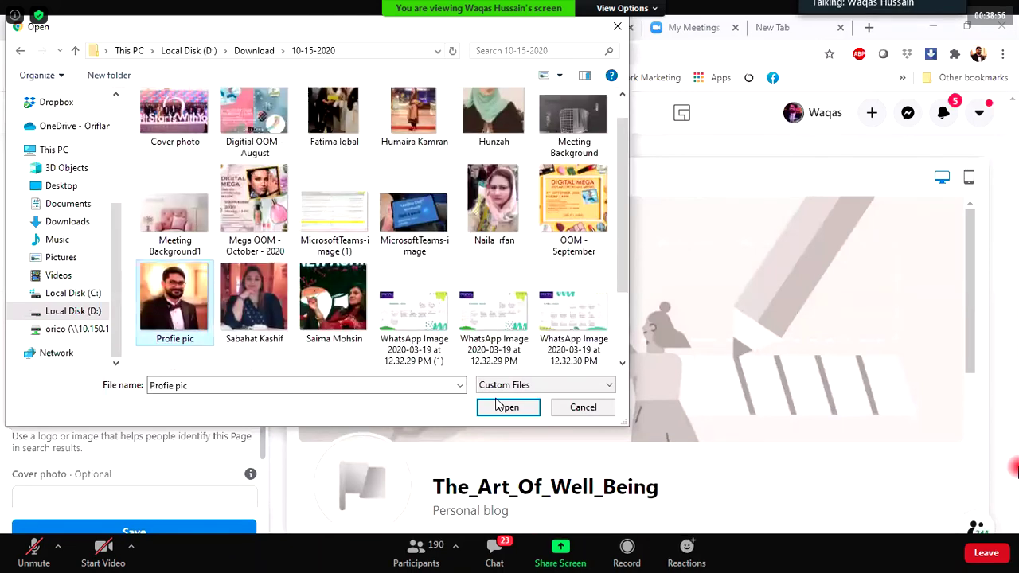
left_click(501, 407)
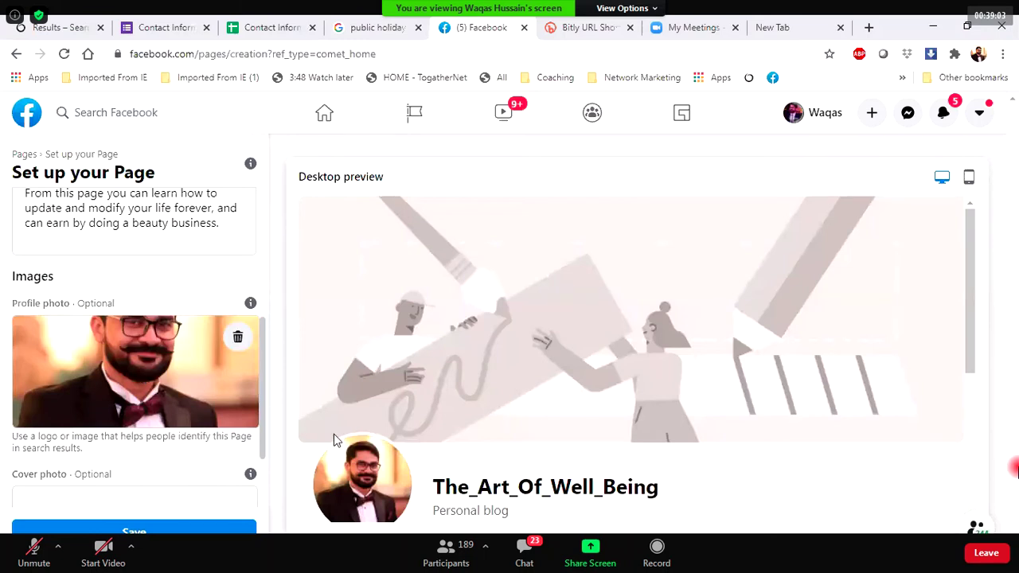
Try the 'Digitial OOM - August' image as cover, then replace it with the 'Cover photo' file.
scroll(178, 372, "down", 2)
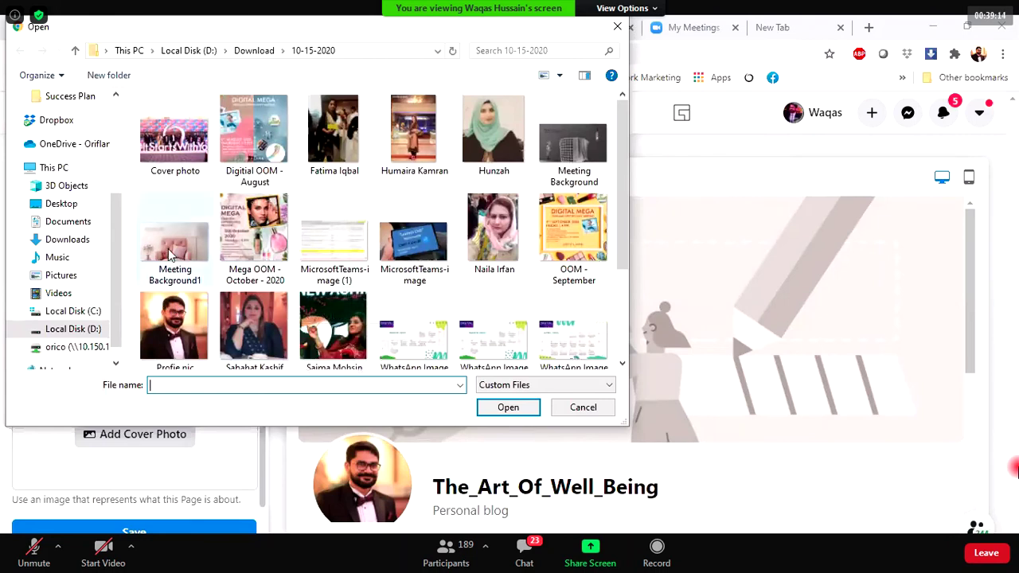
left_click(269, 130)
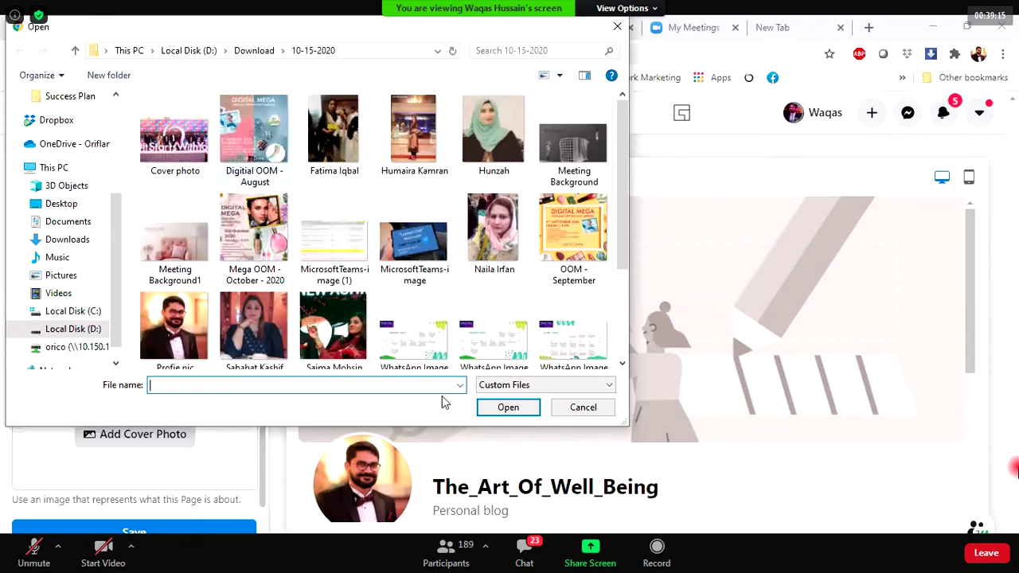
left_click(507, 407)
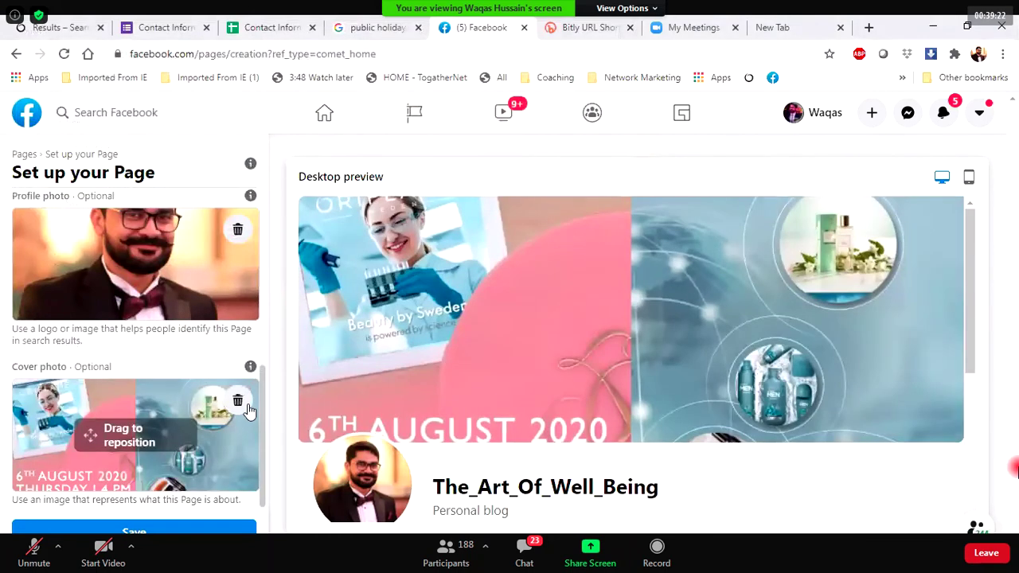
left_click(238, 402)
left_click(161, 433)
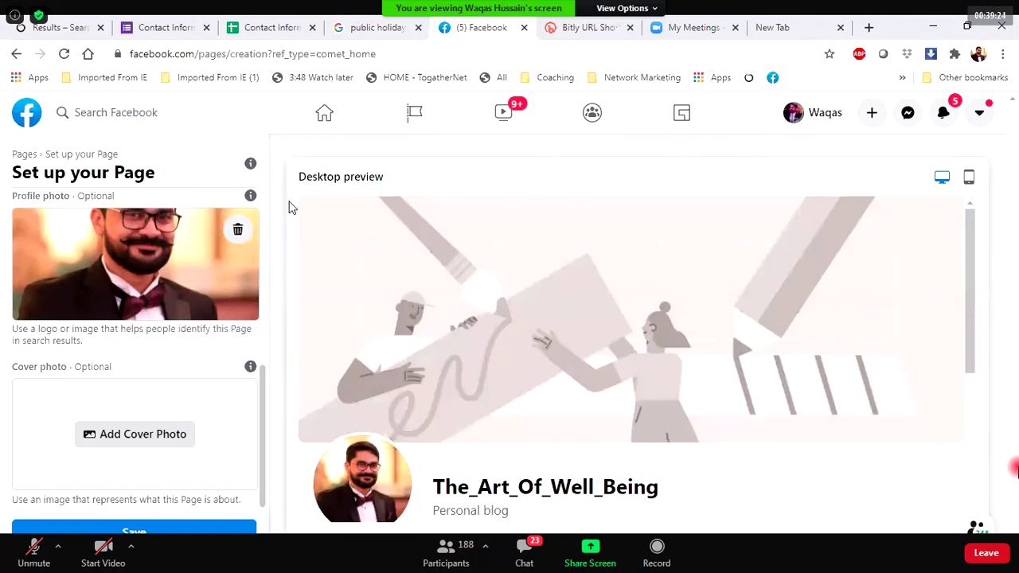
left_click(173, 145)
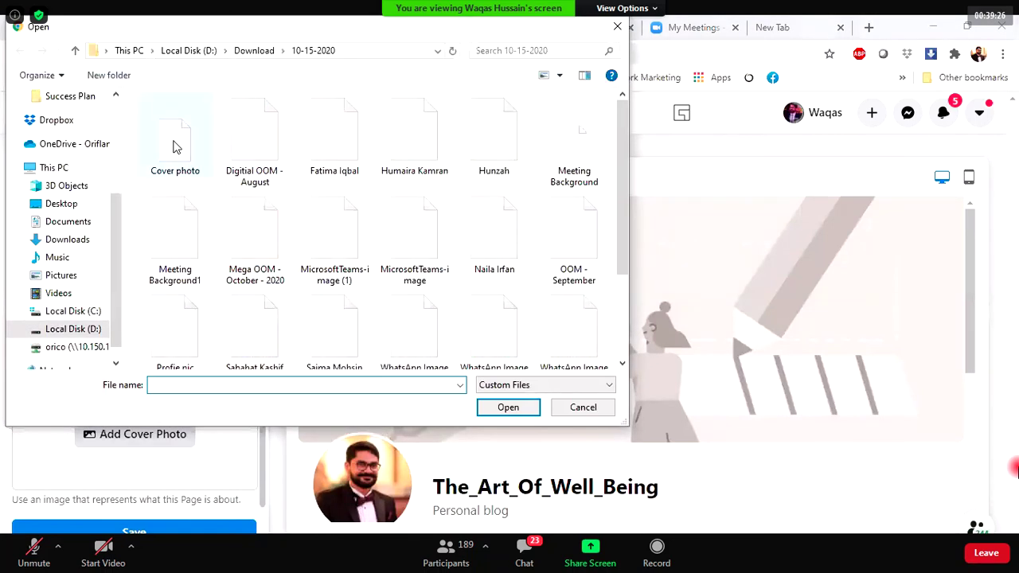
left_click(506, 408)
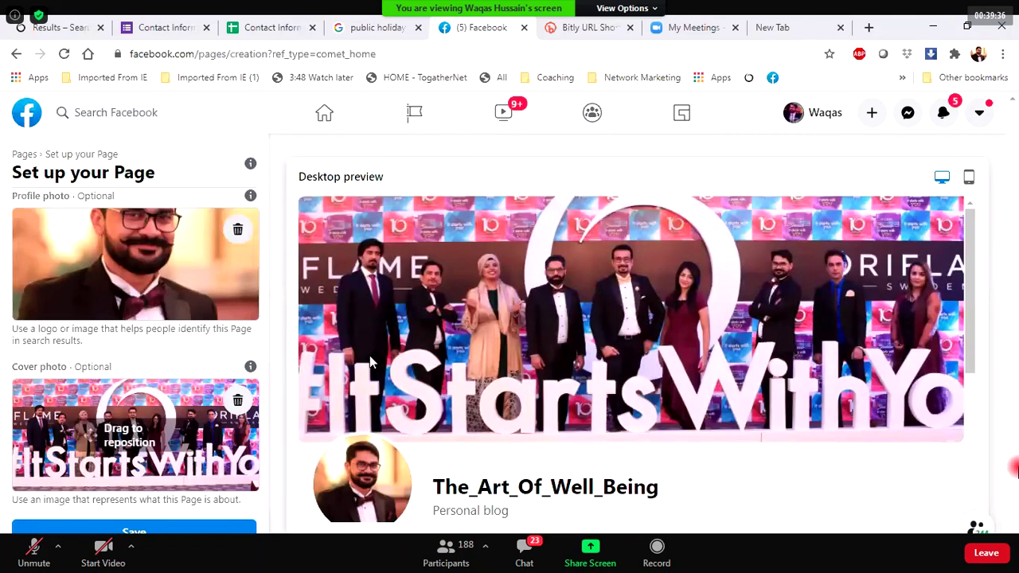
Drag the cover photo into position so the large lettering shows.
left_click_drag(195, 434, 203, 451)
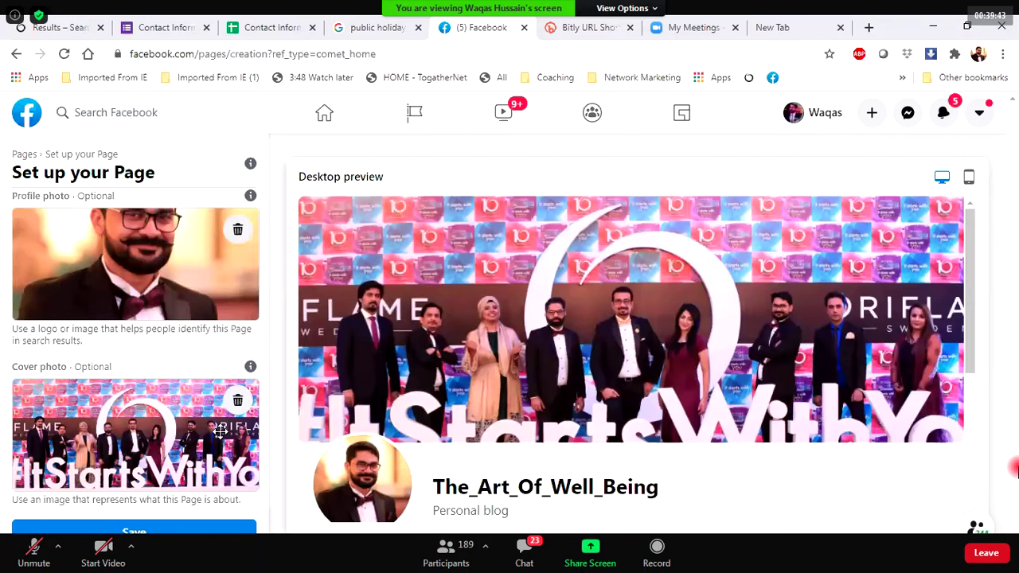
left_click_drag(220, 430, 513, 330)
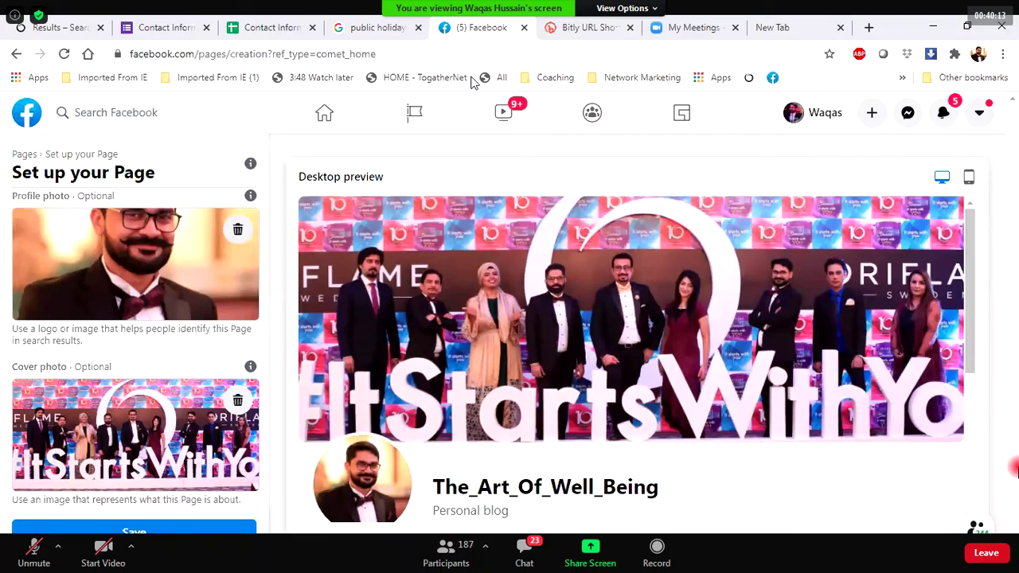
left_click_drag(212, 389, 212, 361)
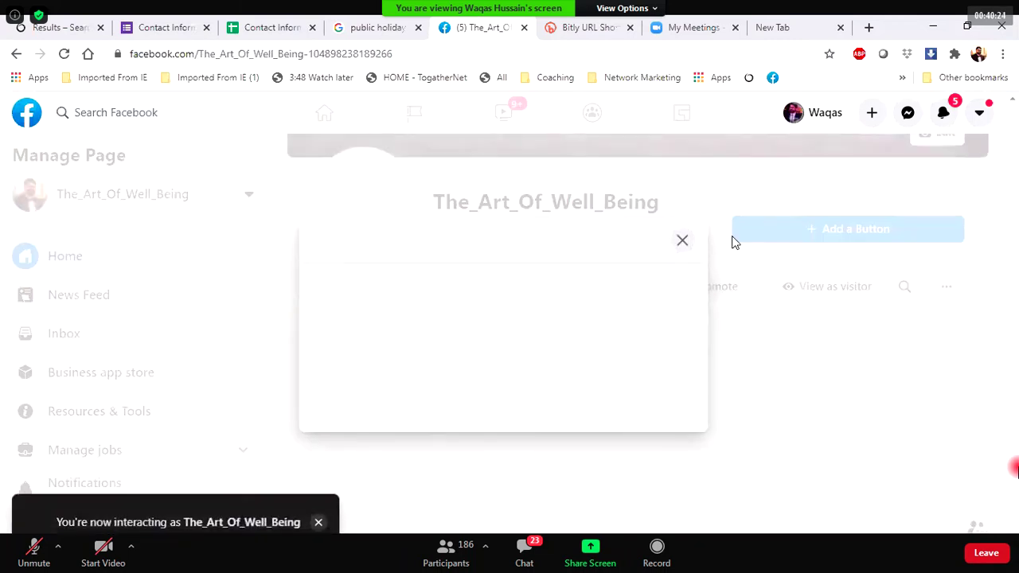
Dismiss the next-steps prompt and reposition the cover to show the group above #ItStartsWithYou.
left_click(163, 459)
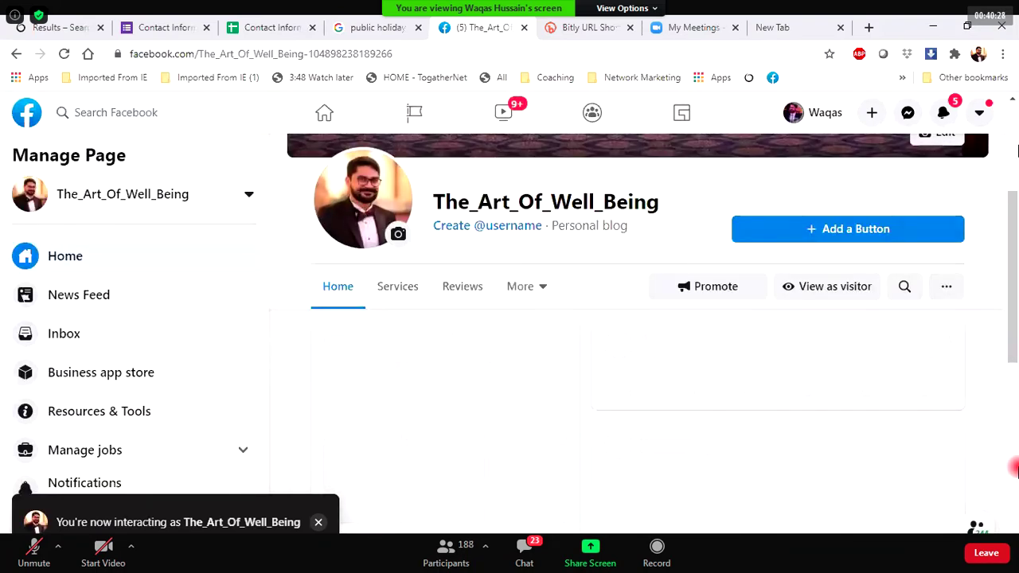
left_click(1014, 166)
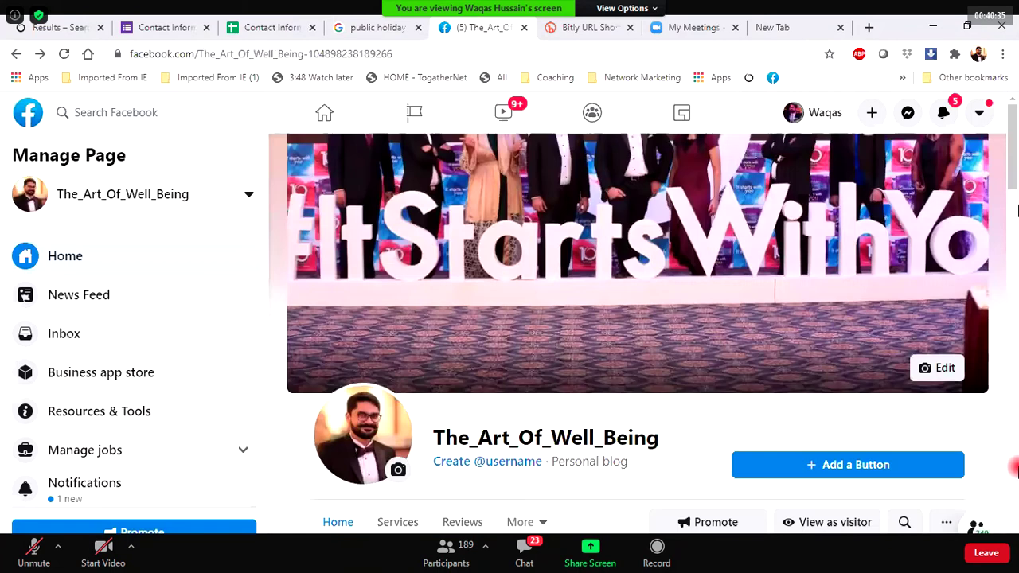
left_click(26, 112)
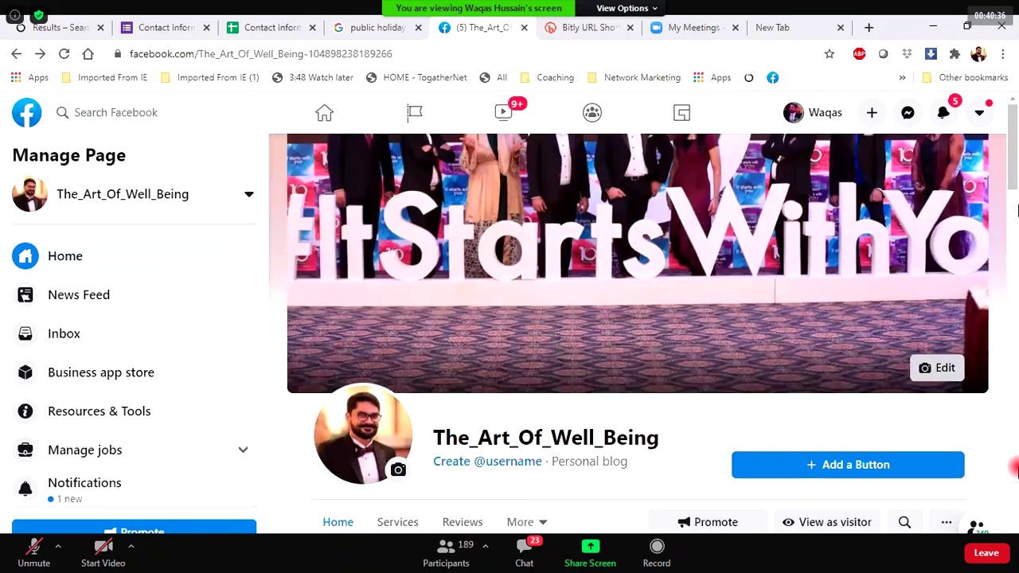
left_click(939, 368)
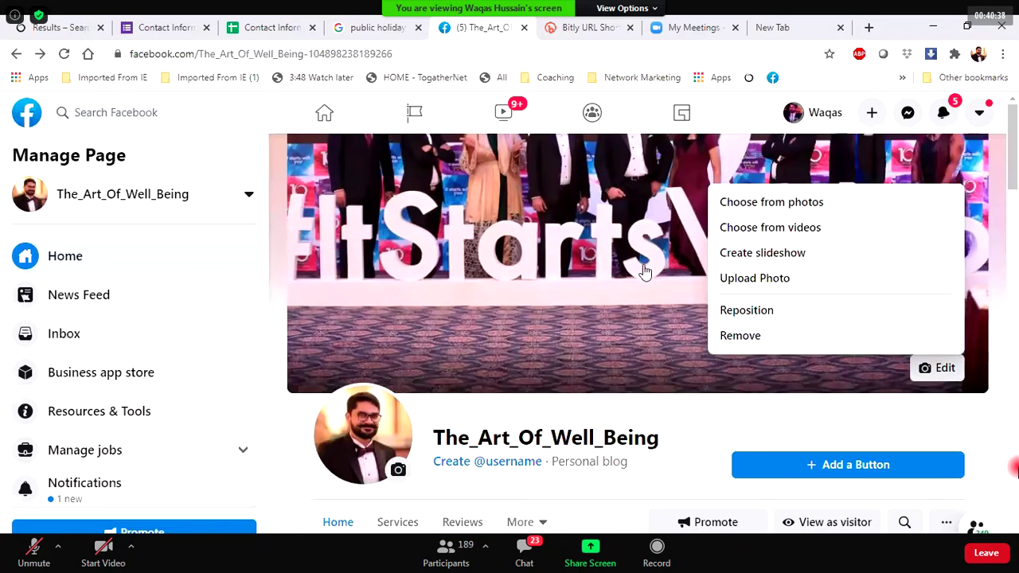
left_click(722, 311)
left_click_drag(661, 215, 649, 363)
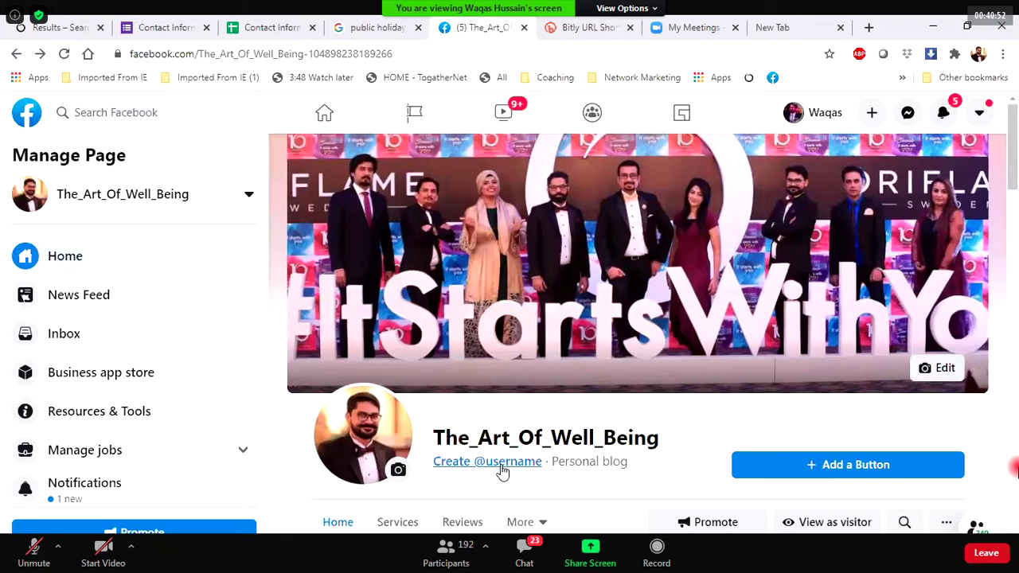
Enter a username made of TheArtOfWellBeing followed by the owner's first name.
left_click(501, 466)
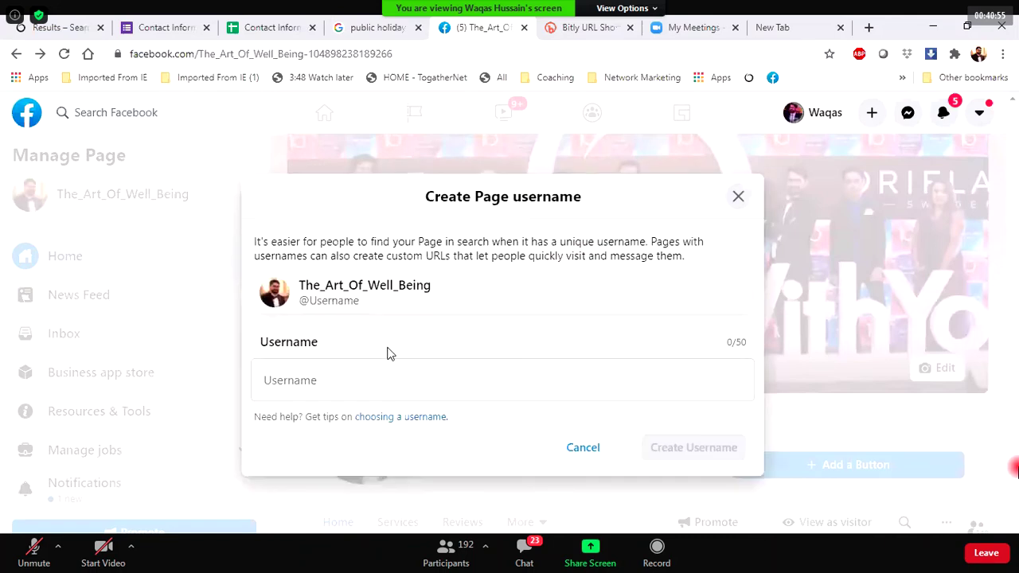
left_click(374, 371)
type("The")
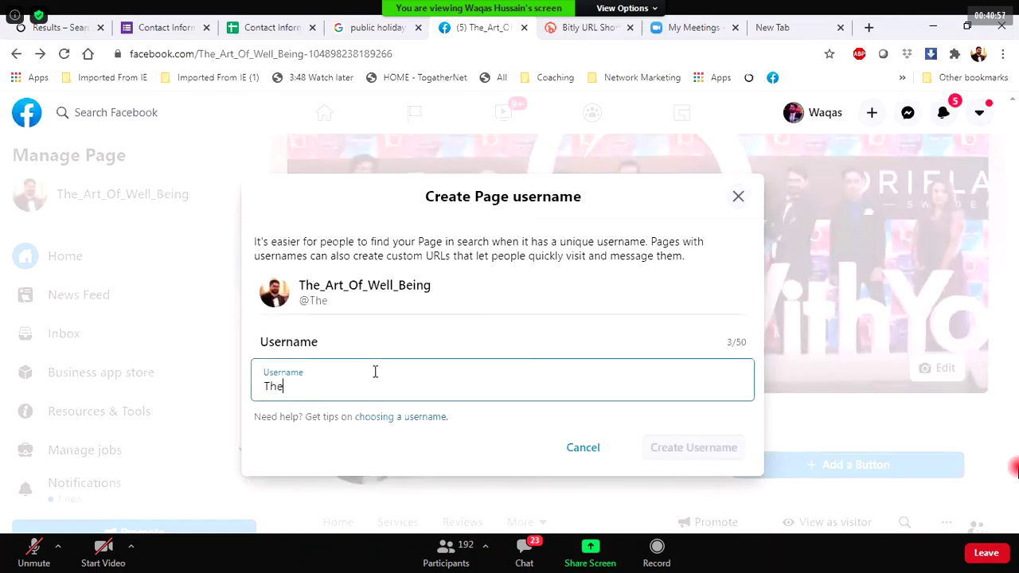
type("Artof")
key("BackSpace")
type("we")
key("BackSpace")
key("BackSpace")
type("Wel")
key("BackSpace")
key("BackSpace")
type("ellBeing")
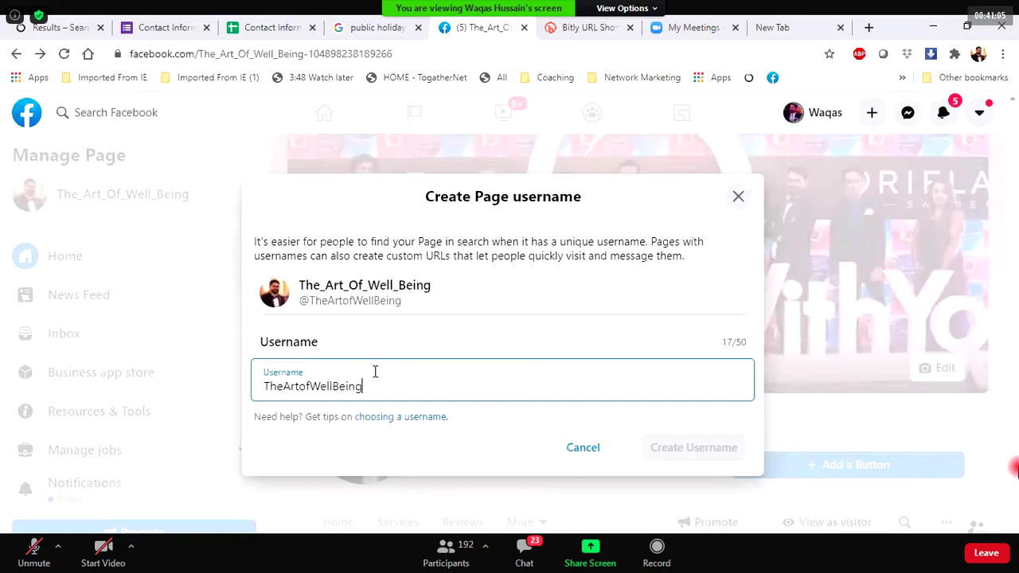
type(" hi")
key("BackSpace")
key("BackSpace")
key("BackSpace")
type("By Waqas")
key("BackSpace")
key("BackSpace")
key("BackSpace")
key("BackSpace")
key("BackSpace")
key("BackSpace")
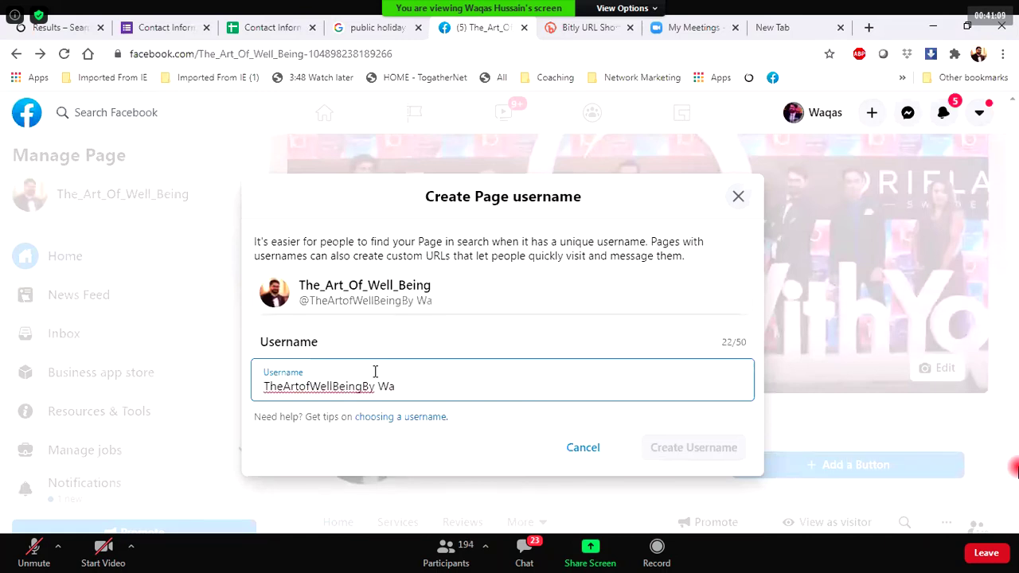
type("Waqas")
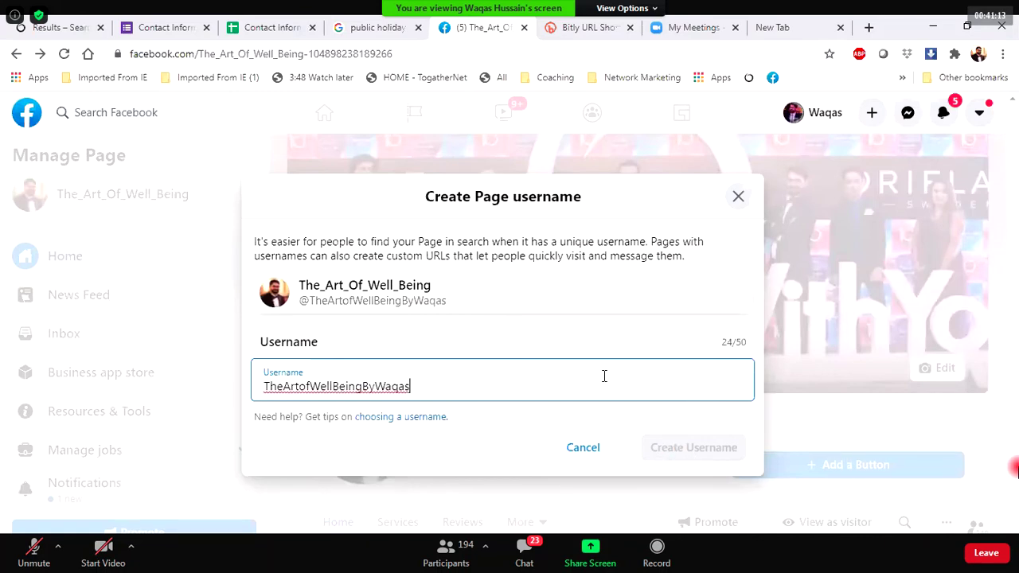
Check the username's availability, create it, and dismiss the confirmation.
left_click(497, 418)
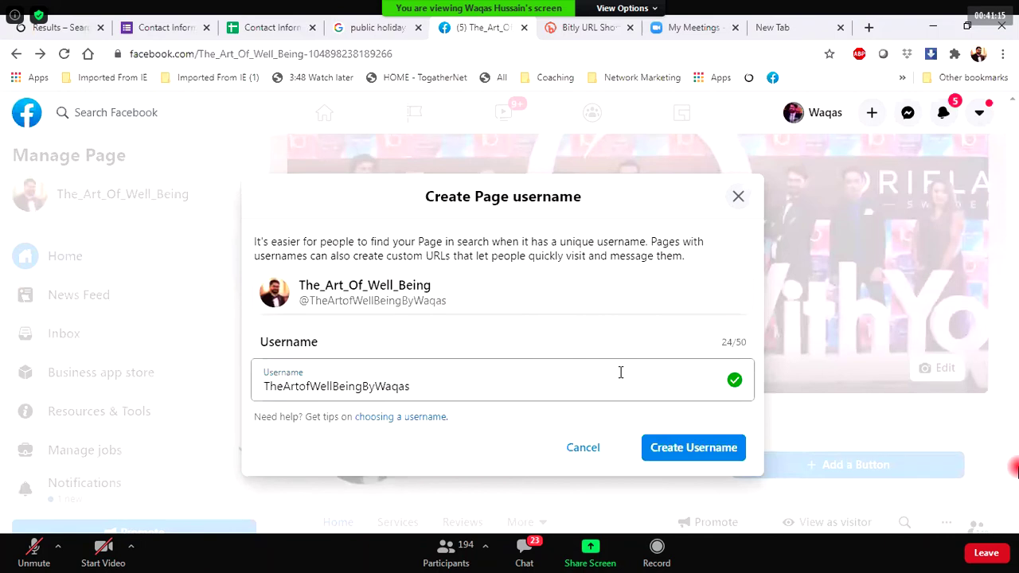
left_click(666, 445)
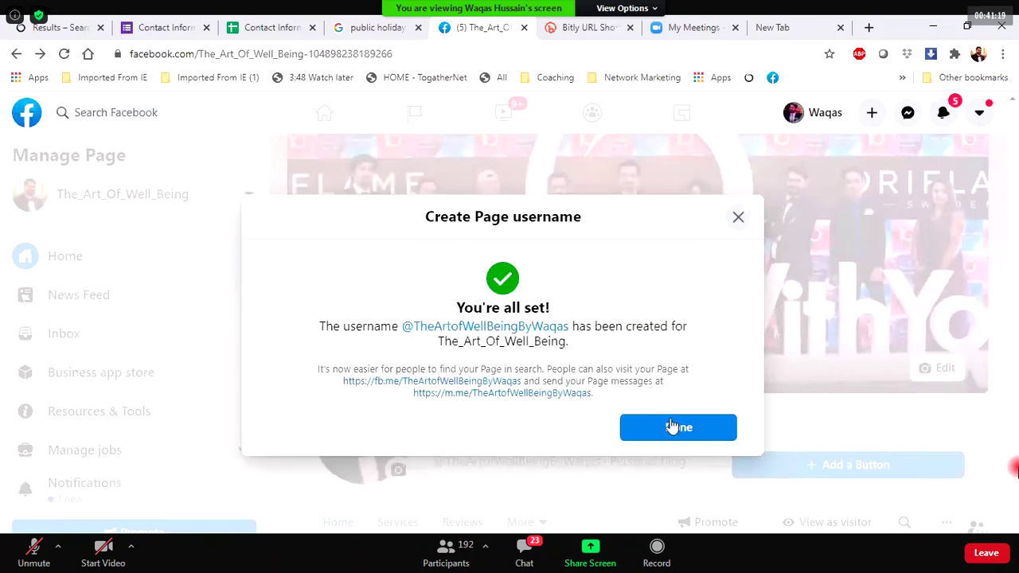
left_click(672, 428)
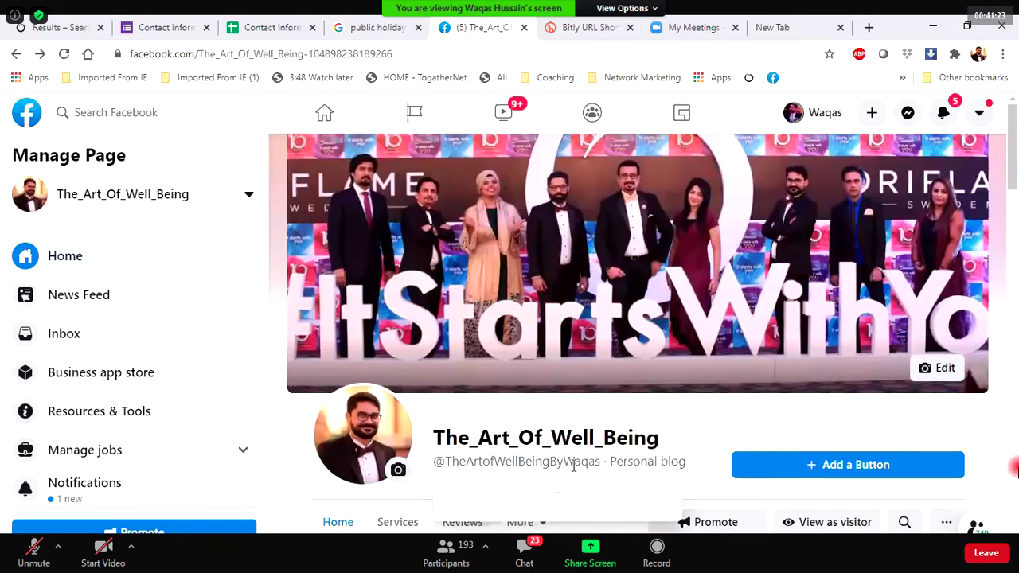
mouse_move(572, 466)
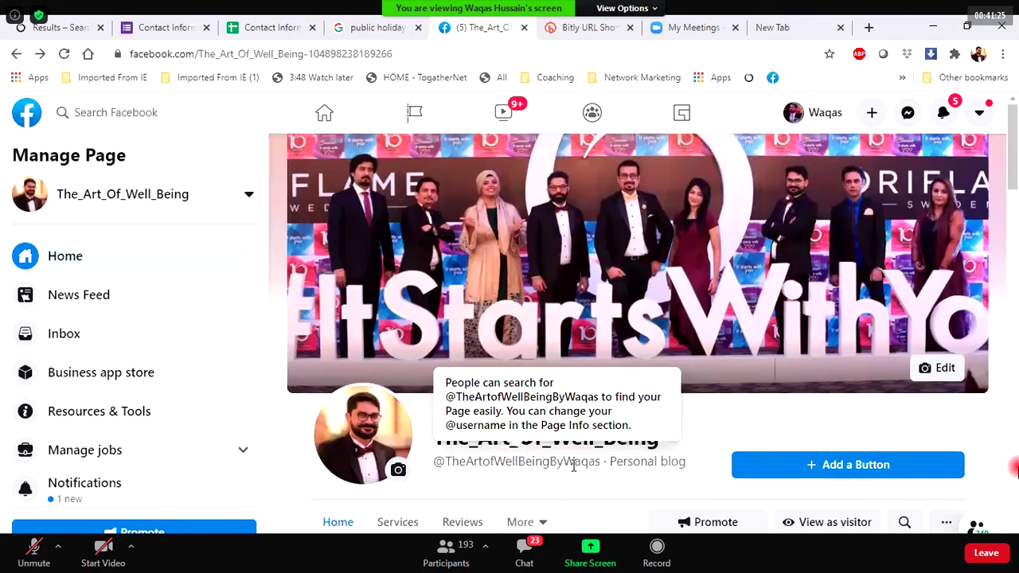
left_click(407, 53)
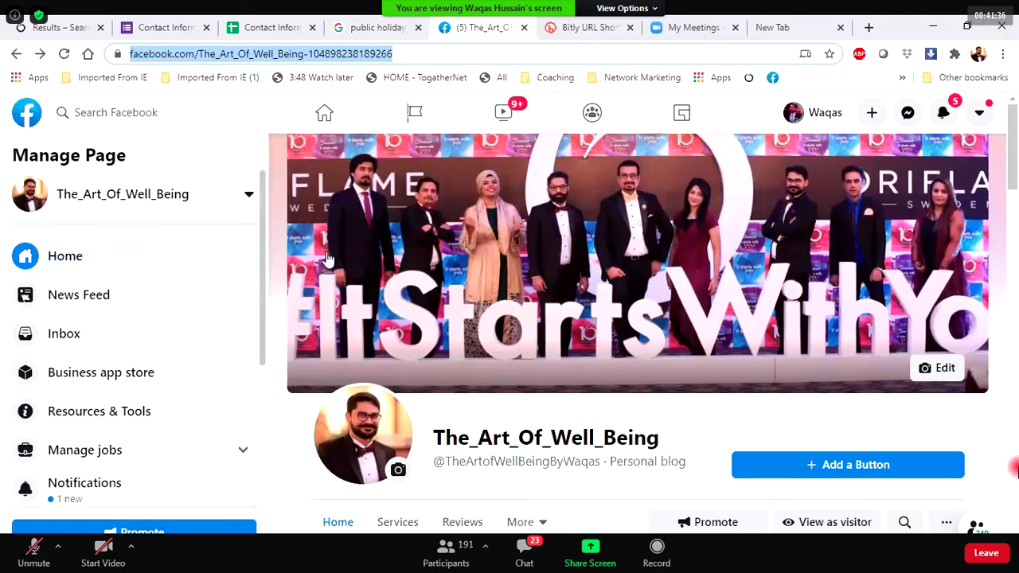
scroll(425, 290, "down", 4)
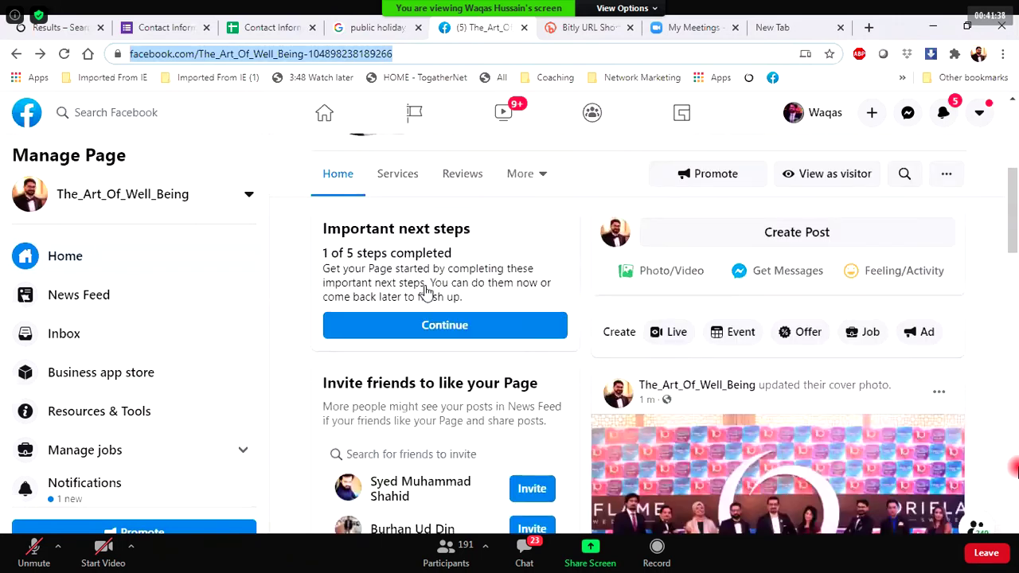
scroll(426, 290, "down", 8)
scroll(654, 326, "up", 3)
scroll(654, 326, "up", 10)
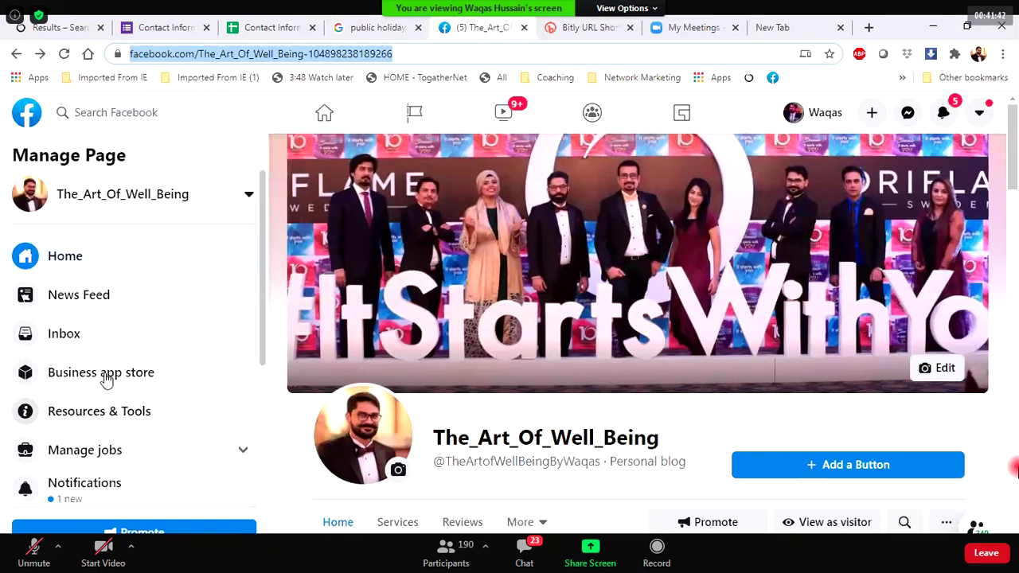
scroll(90, 358, "down", 3)
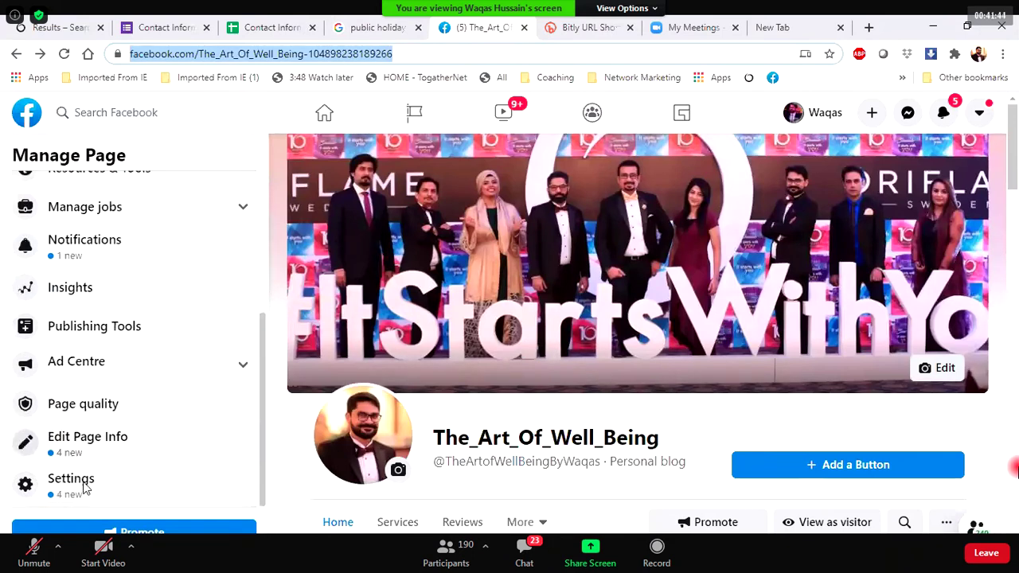
Permanently delete The_Art_Of_Well_Being via Settings > Remove Page and acknowledge the deletion notice.
left_click(489, 341)
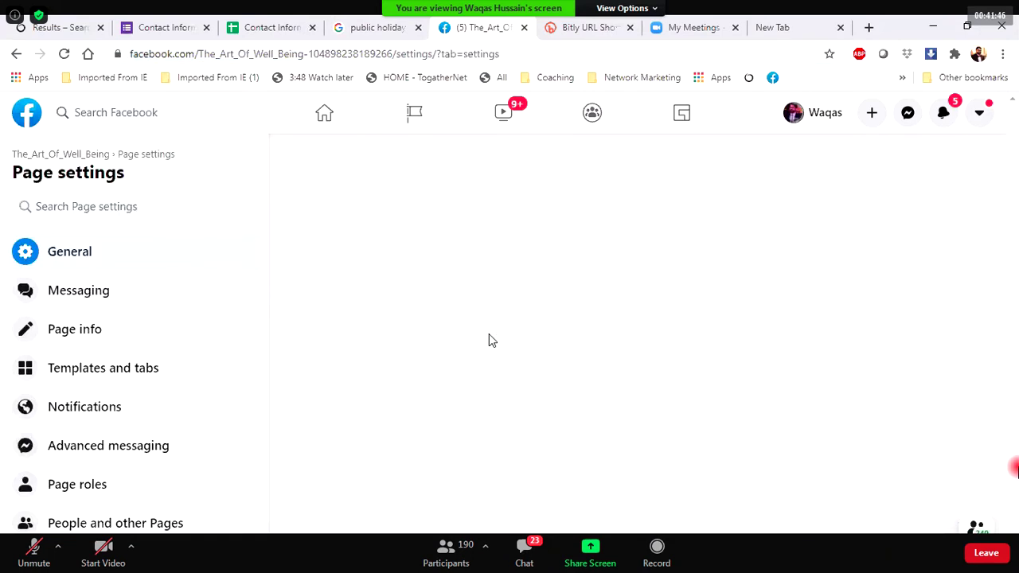
scroll(489, 334, "down", 3)
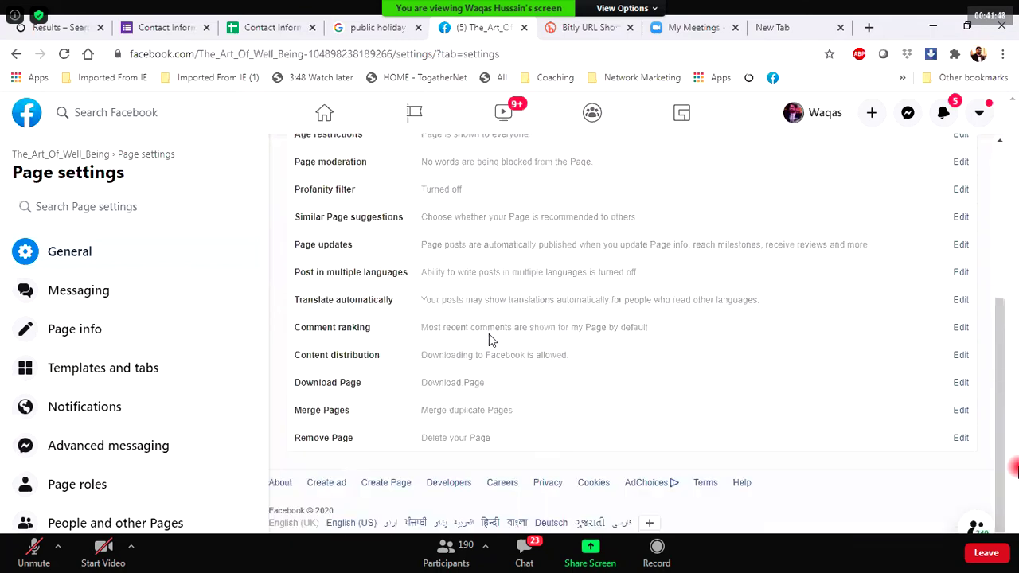
left_click(443, 446)
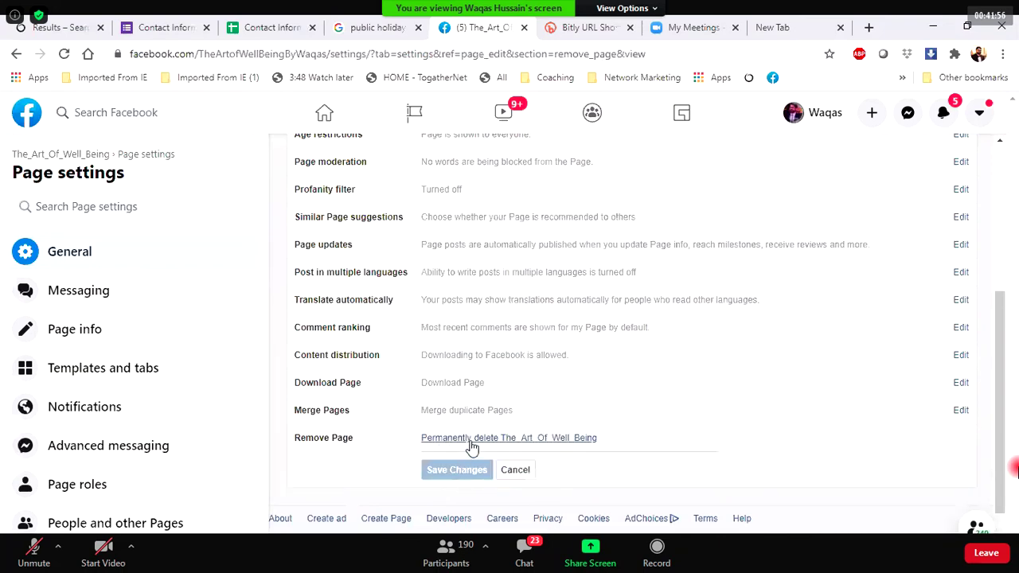
left_click(470, 448)
left_click(722, 360)
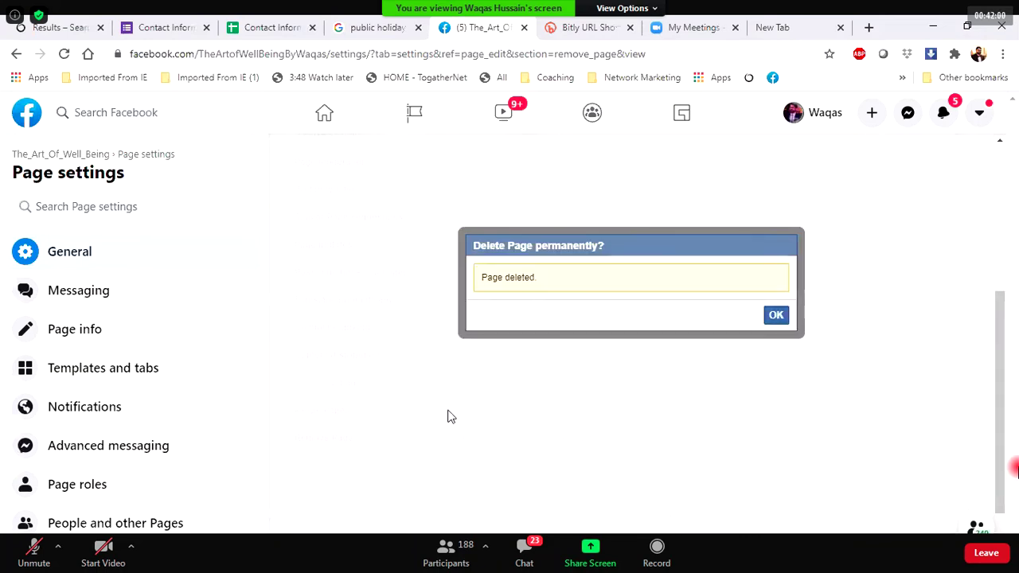
key("Return")
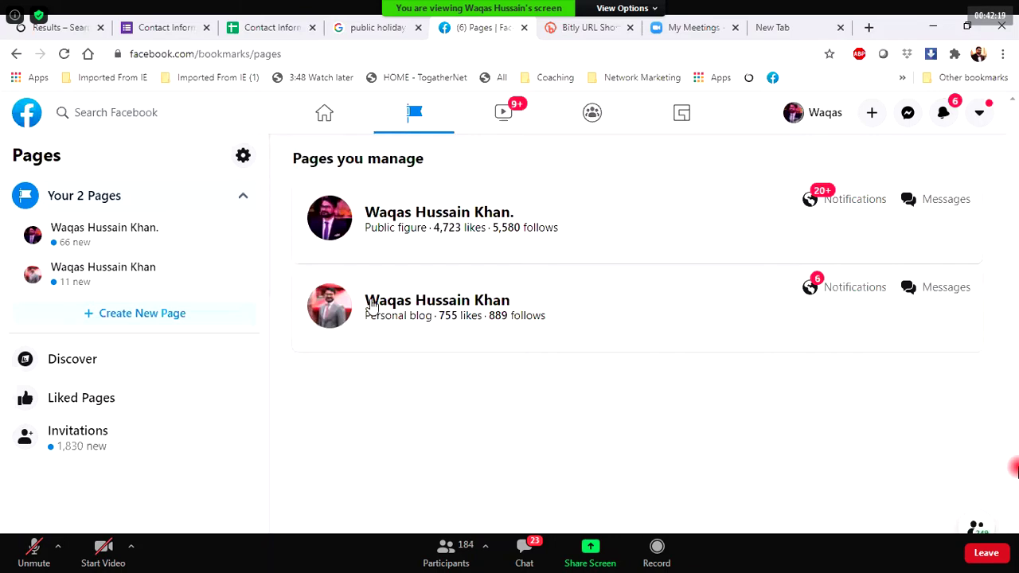
Open the managed public-figure Page and scroll down to its latest post's Boost Post panel.
left_click_drag(439, 315, 539, 309)
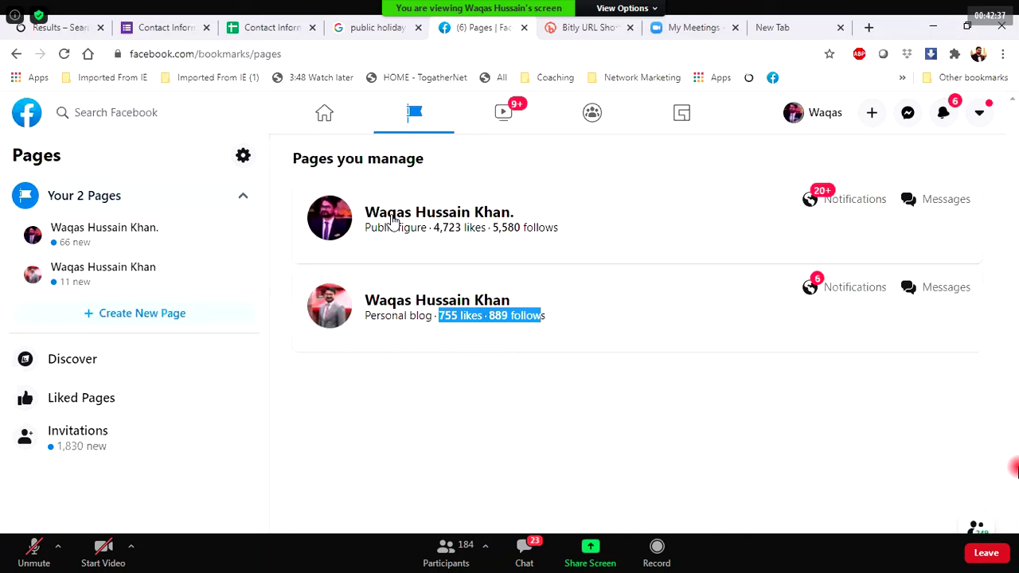
left_click(391, 219)
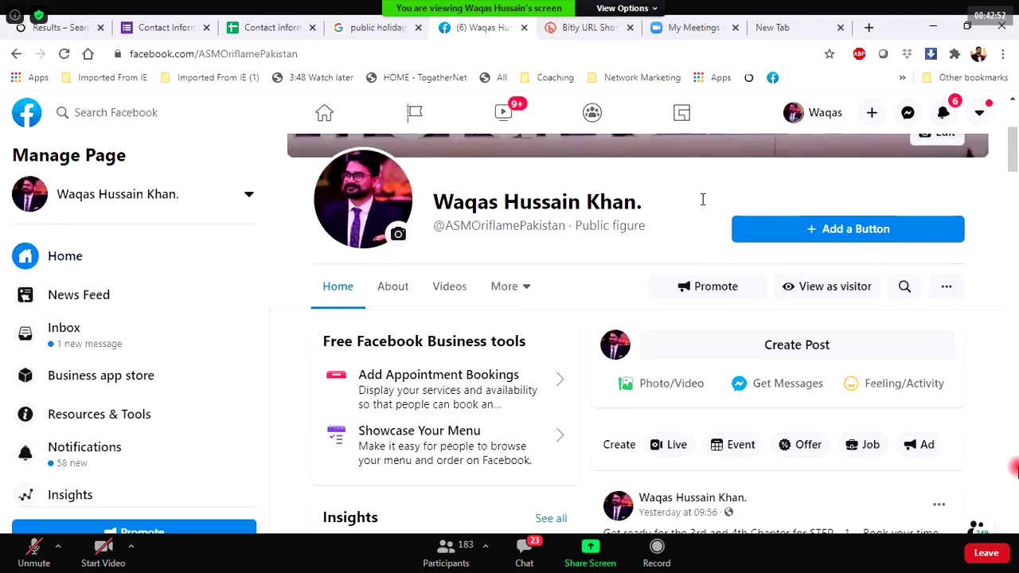
scroll(704, 205, "down", 4)
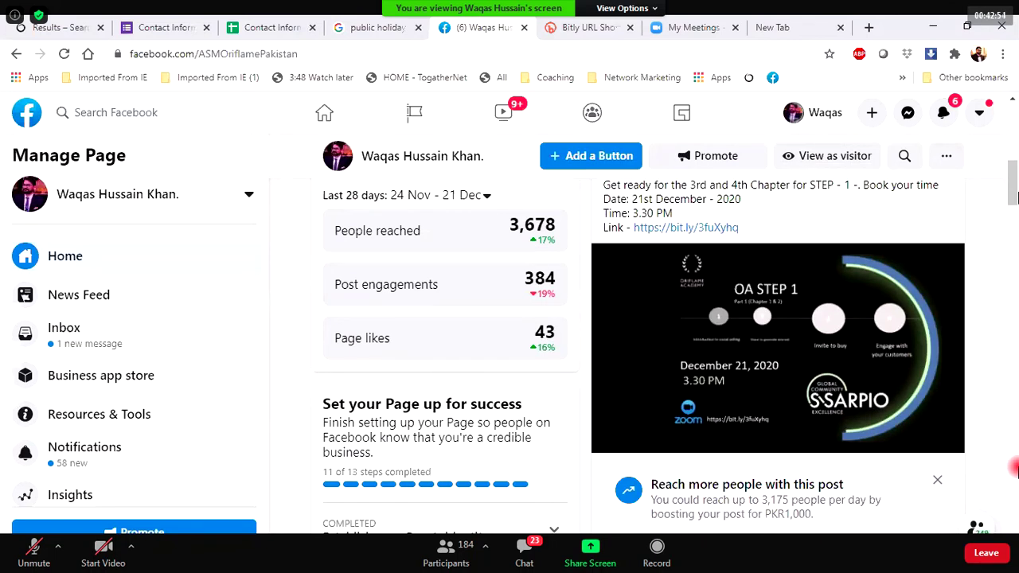
left_click_drag(1013, 193, 1013, 186)
scroll(733, 388, "down", 3)
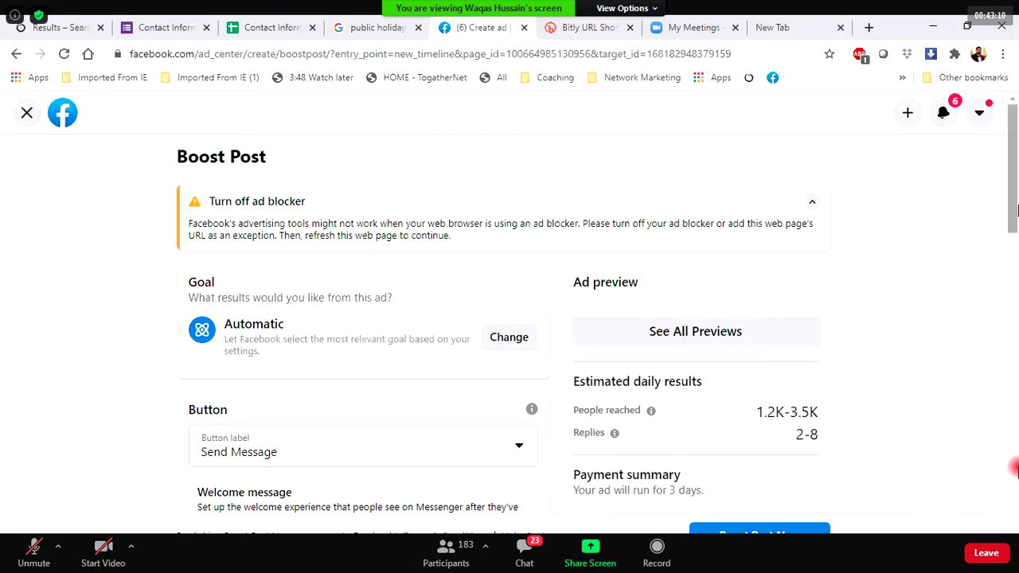
Scroll through the Boost Post form's goal, estimated results and Rs1000 budget to the Audience section.
scroll(667, 193, "down", 1)
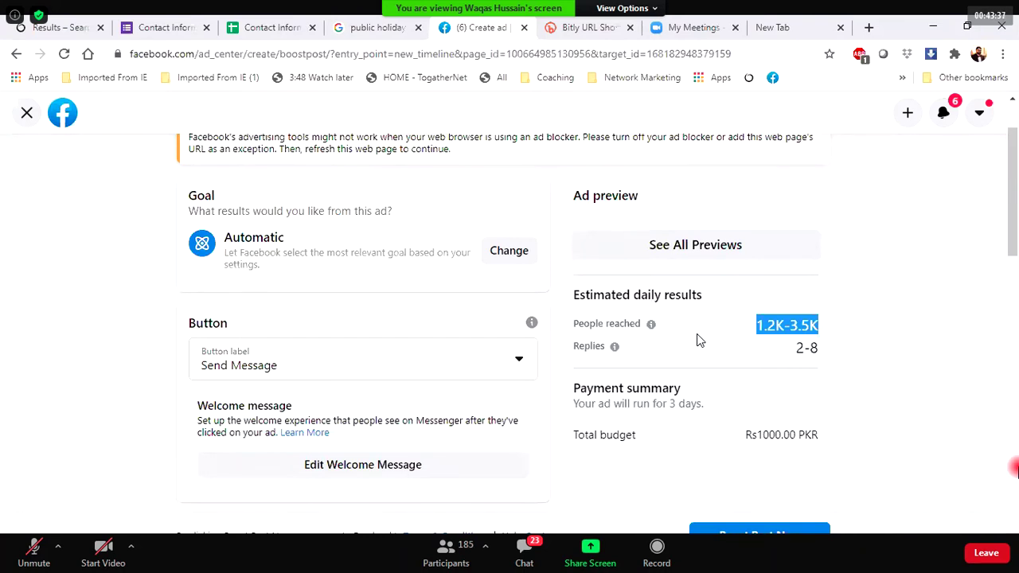
scroll(698, 341, "down", 5)
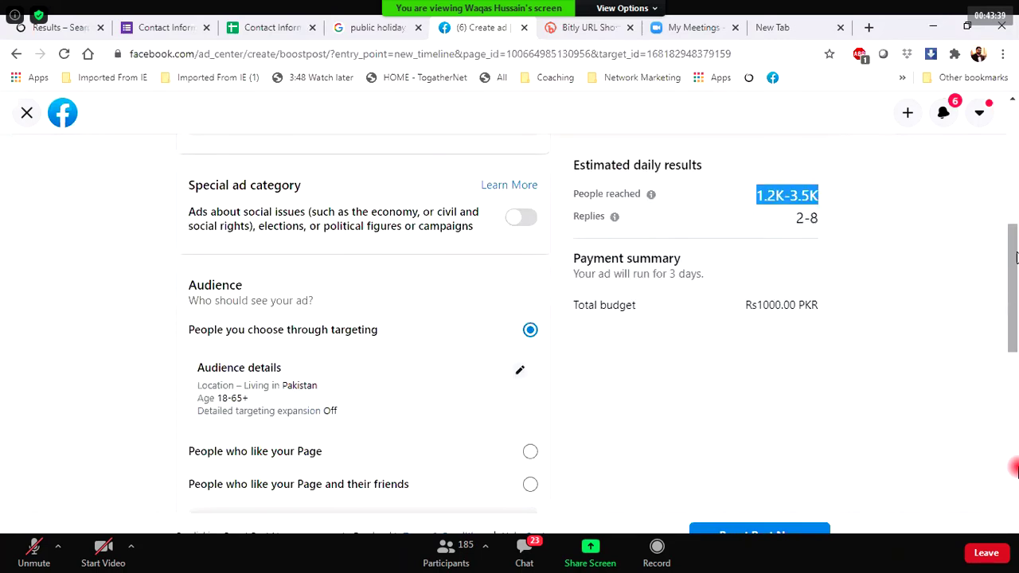
scroll(1015, 256, "up", 1)
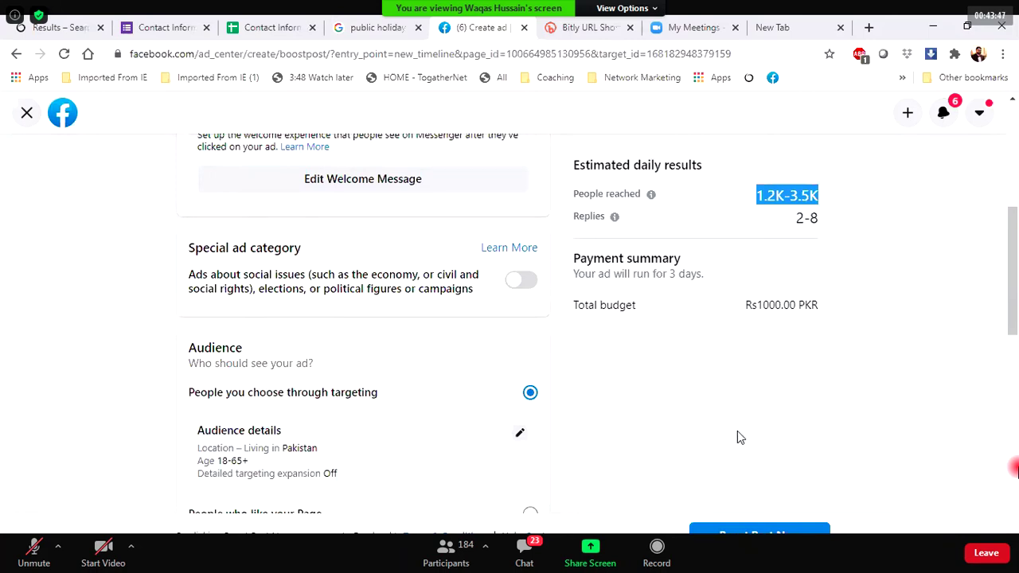
scroll(737, 437, "down", 2)
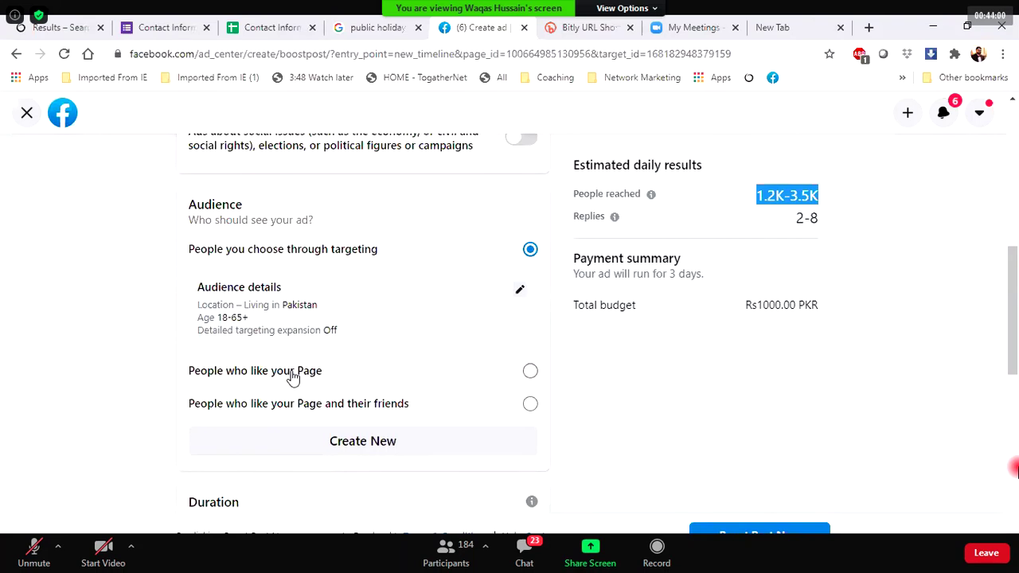
Try the Page-likers and friends-of-fans audiences, then return to the custom targeted audience.
left_click(291, 376)
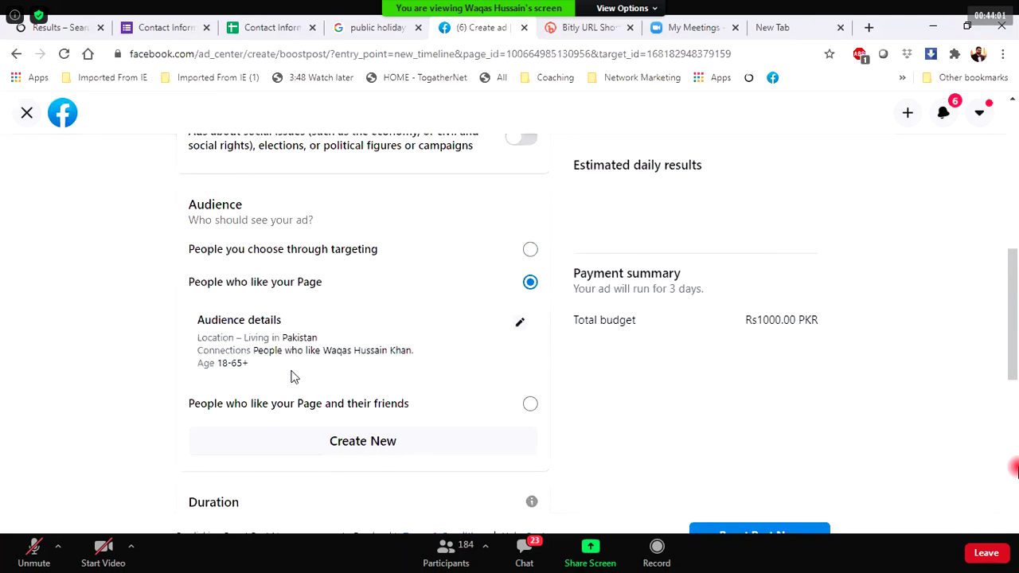
left_click(268, 420)
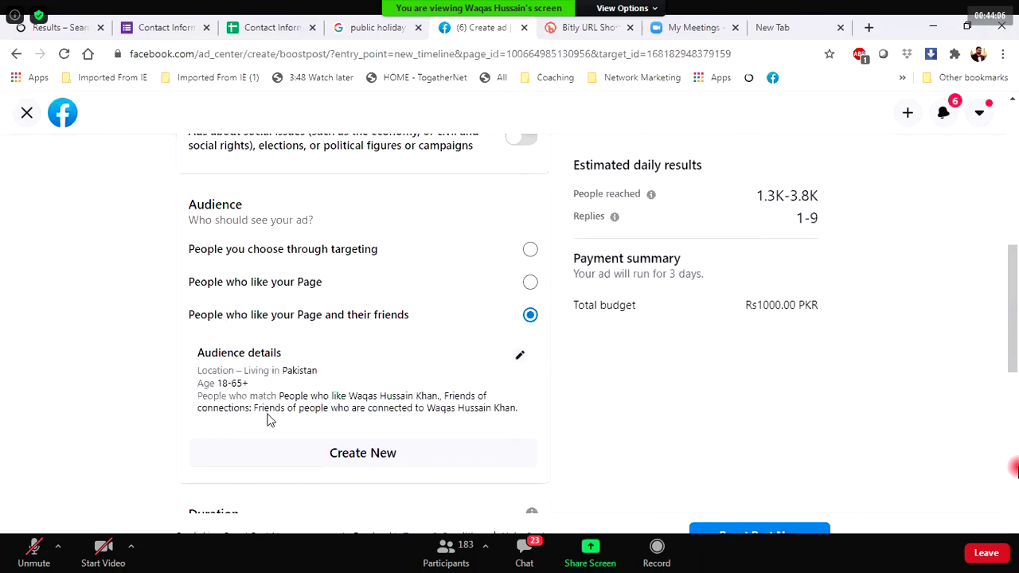
left_click(350, 250)
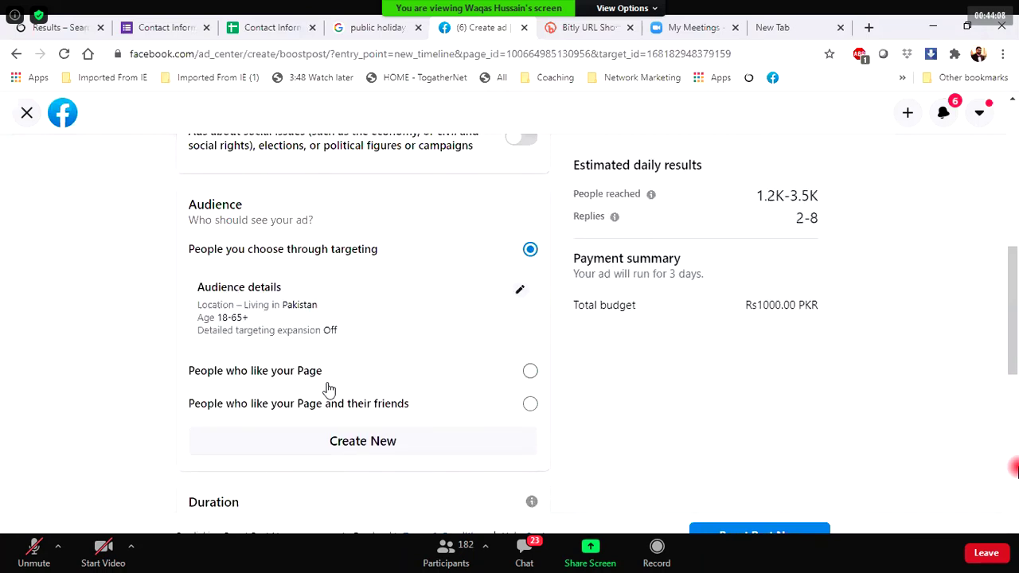
scroll(329, 388, "down", 4)
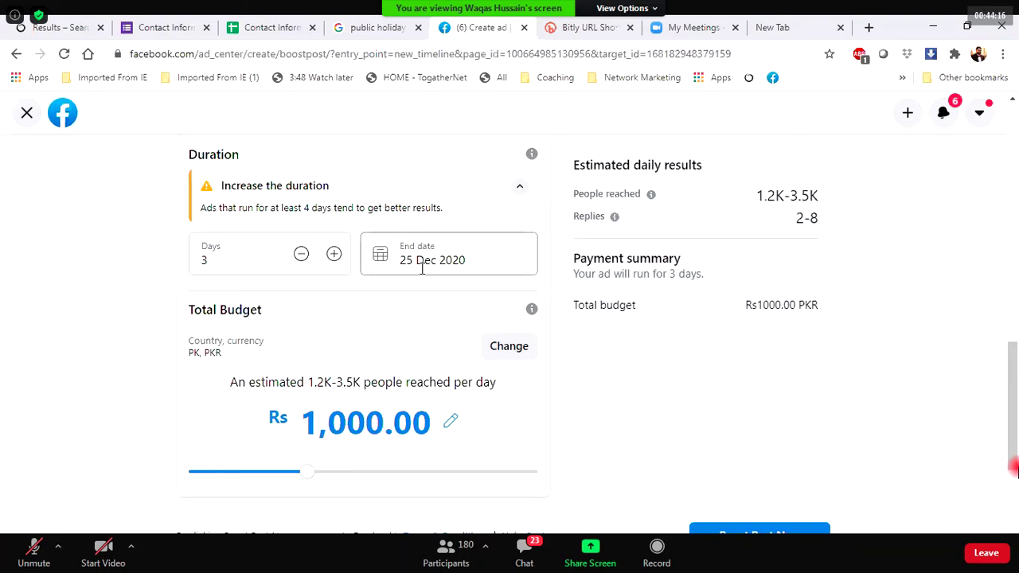
Try 4- and 5-day boost durations, then bring the run back to 3 days.
left_click(333, 253)
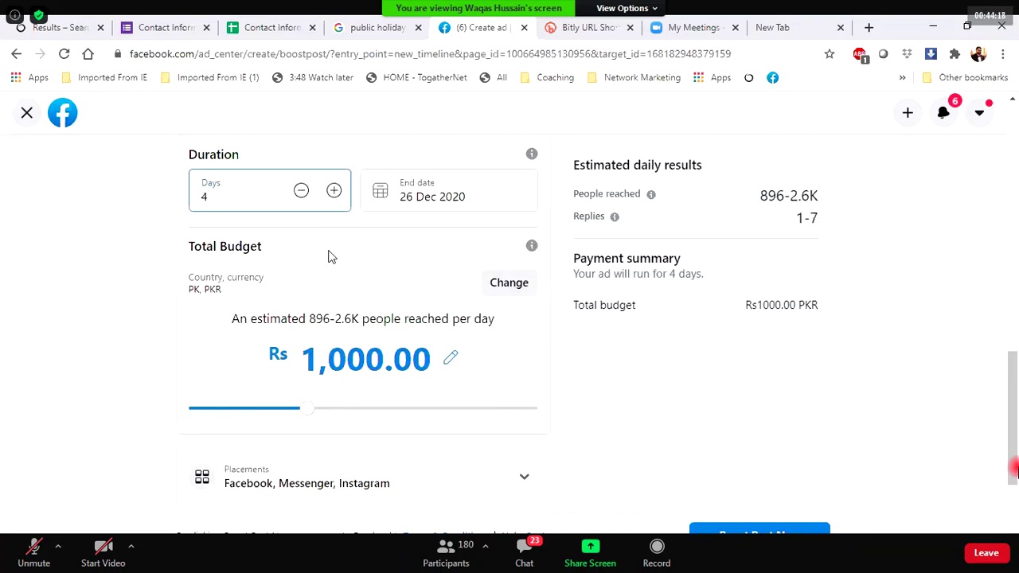
scroll(1015, 277, "up", 2)
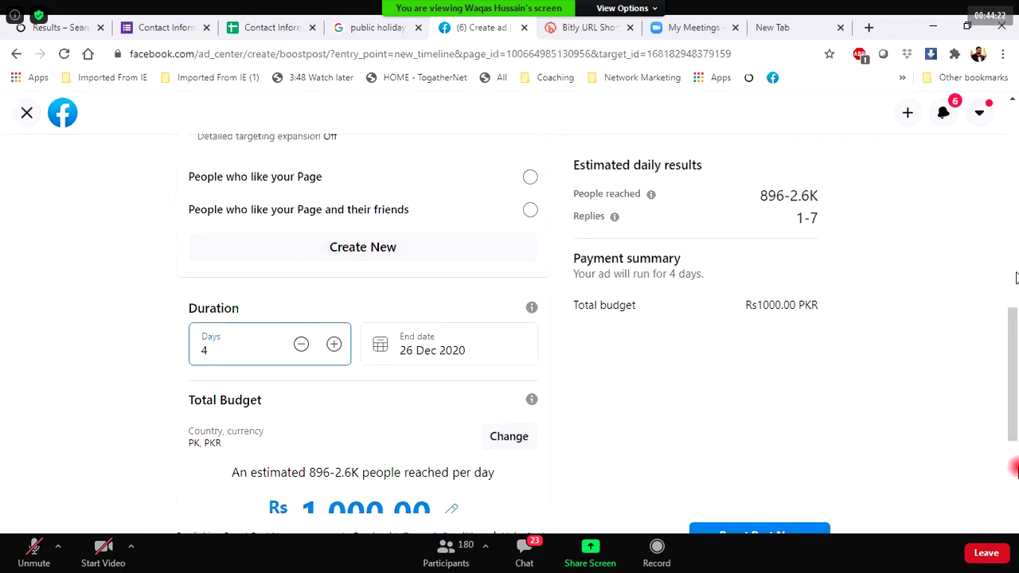
left_click(332, 345)
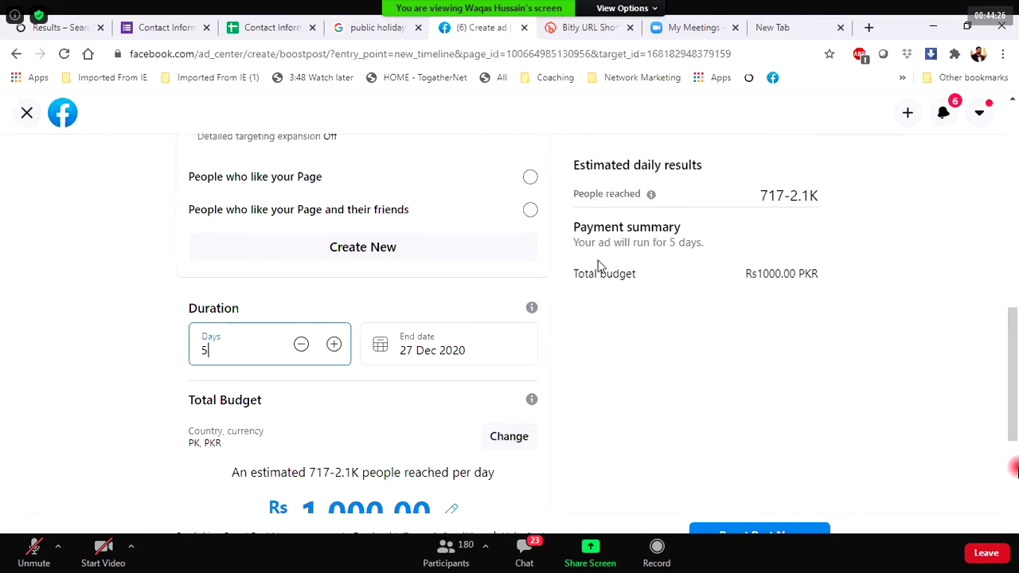
left_click(302, 345)
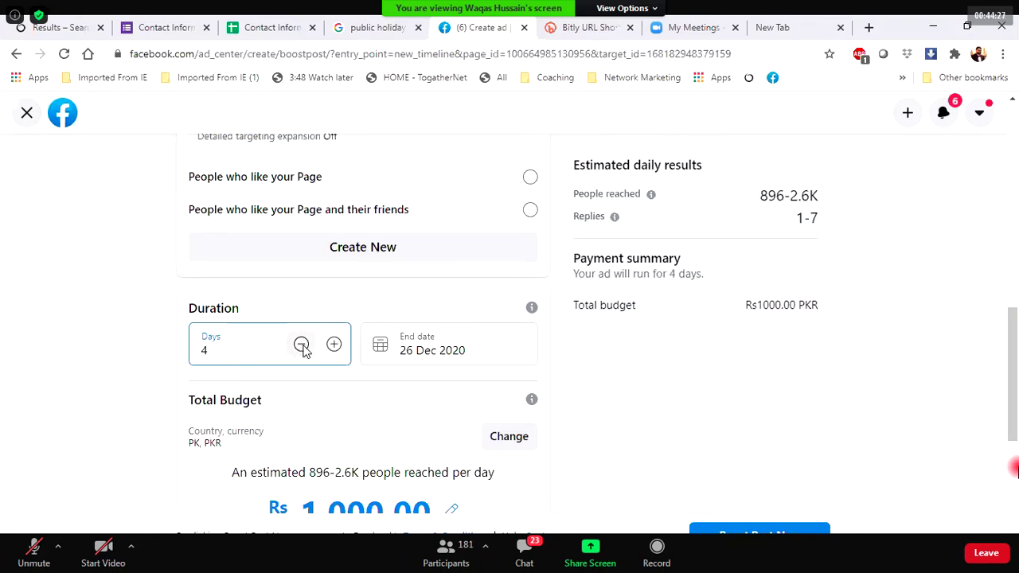
left_click(302, 345)
scroll(335, 426, "down", 4)
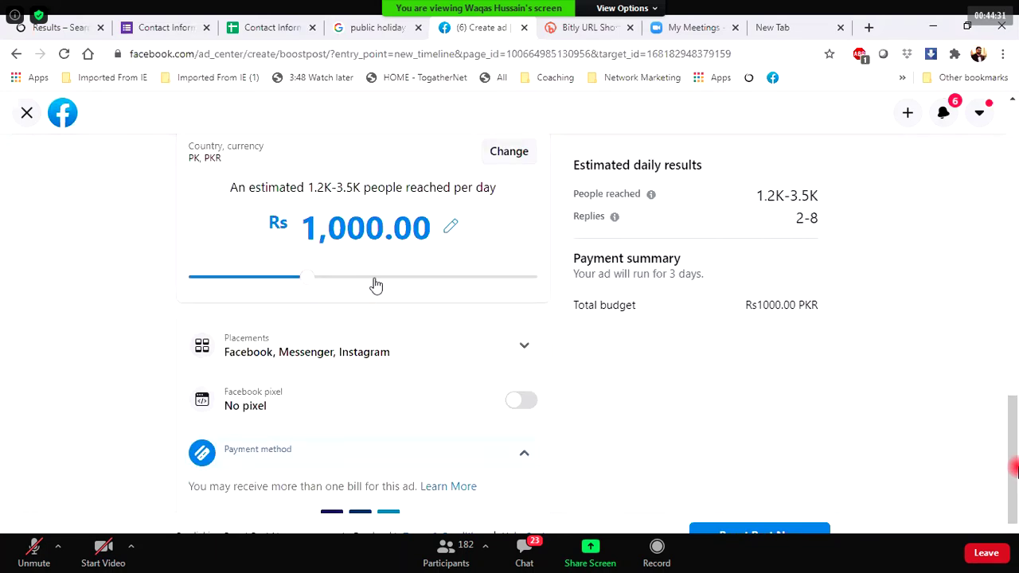
Raise the total budget to Rs 2,000 and check the estimated reach and replies.
left_click(375, 278)
scroll(382, 359, "up", 4)
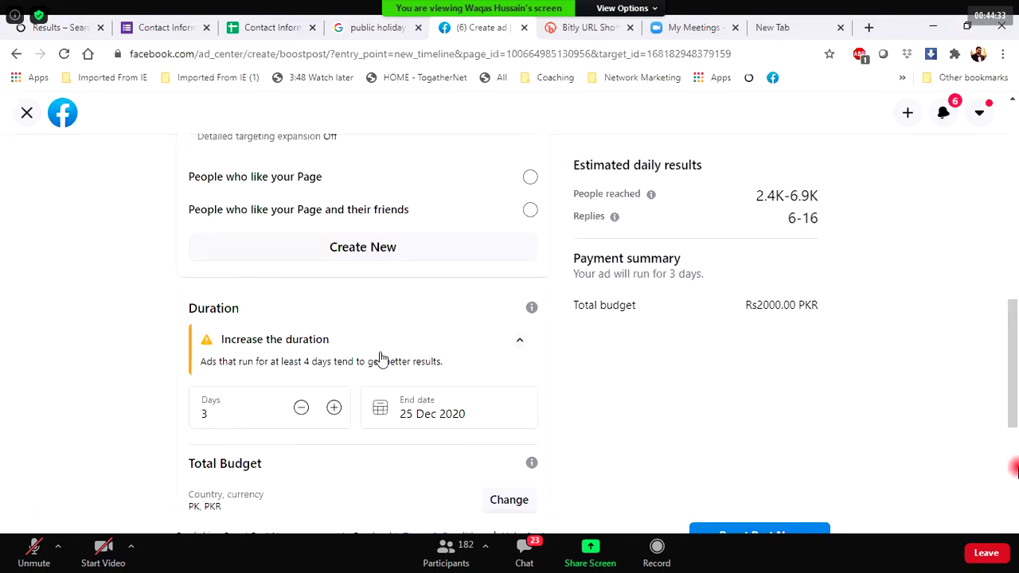
left_click_drag(713, 250, 754, 194)
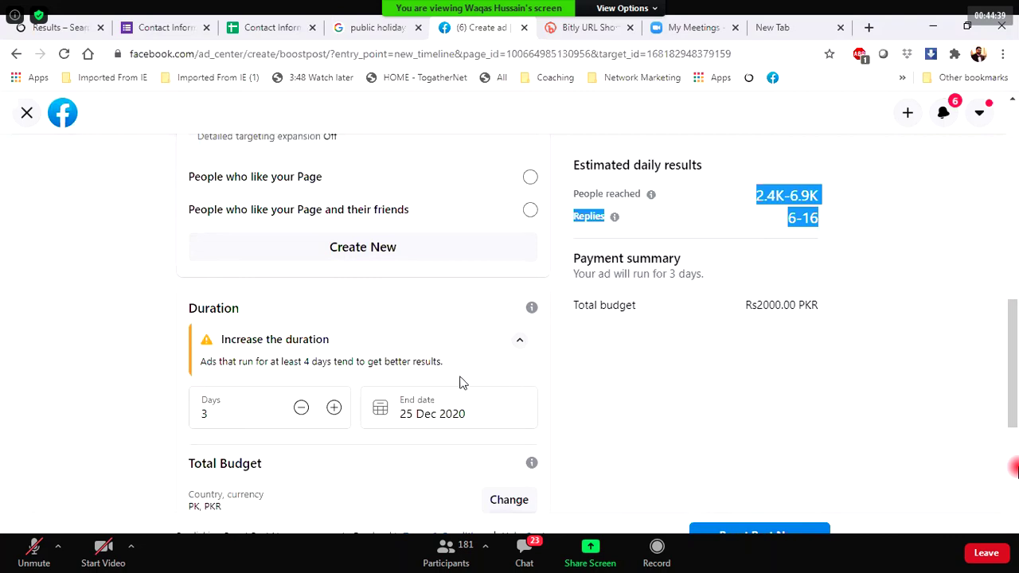
scroll(460, 382, "down", 4)
scroll(460, 382, "up", 3)
Cycle the duration between 2 and 5 days, settling back on 3 days.
left_click(334, 405)
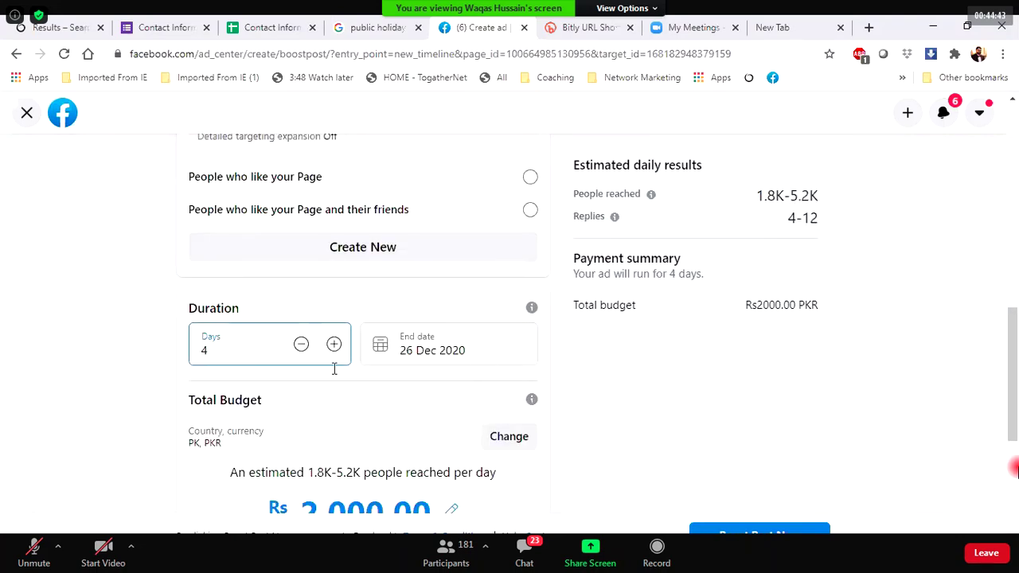
left_click(333, 345)
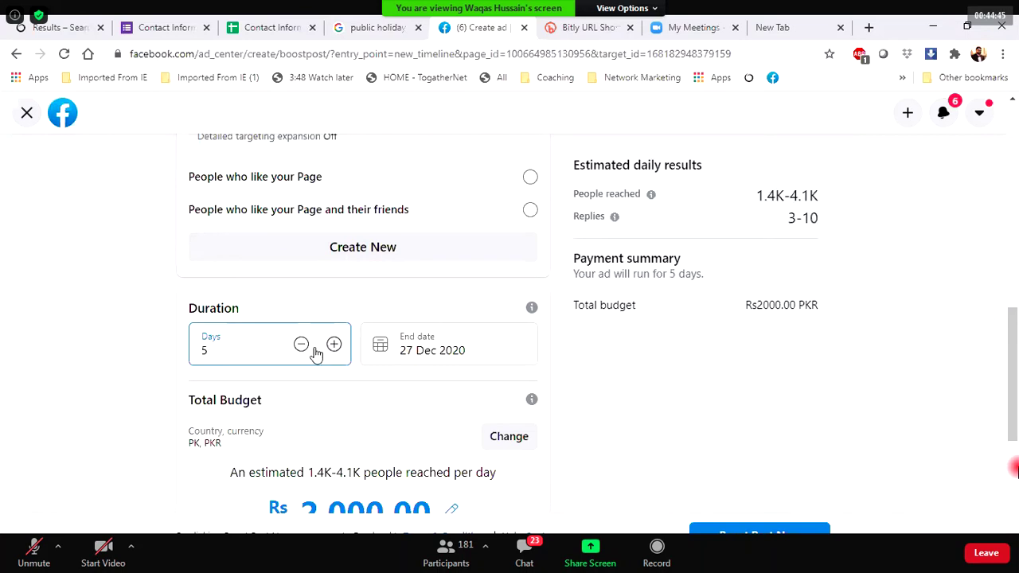
left_click(306, 351)
left_click(306, 351)
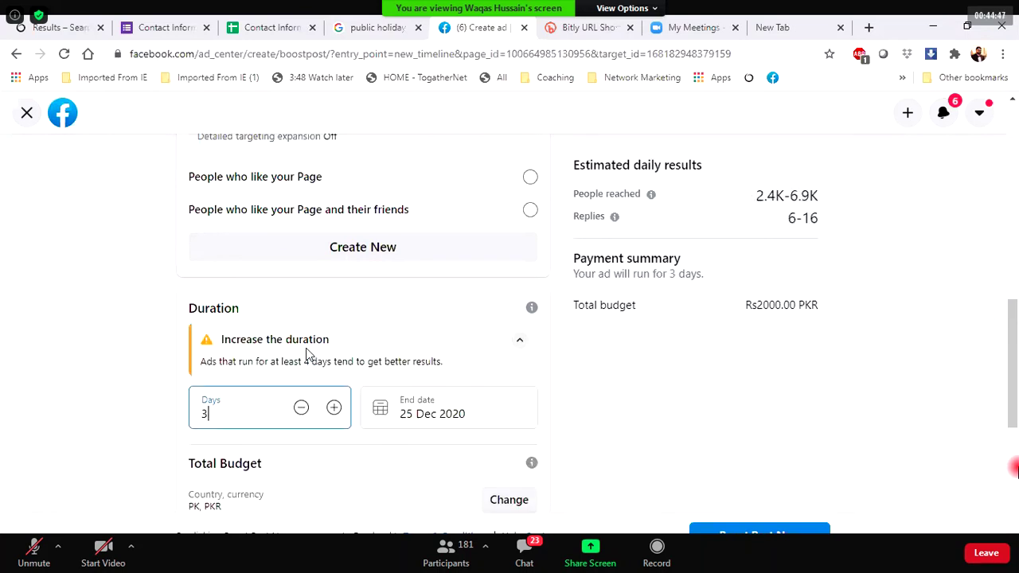
left_click(304, 412)
left_click(334, 408)
scroll(334, 414, "down", 4)
Lower the budget with the slider, then set it back to Rs 1,000.
left_click_drag(381, 284, 247, 362)
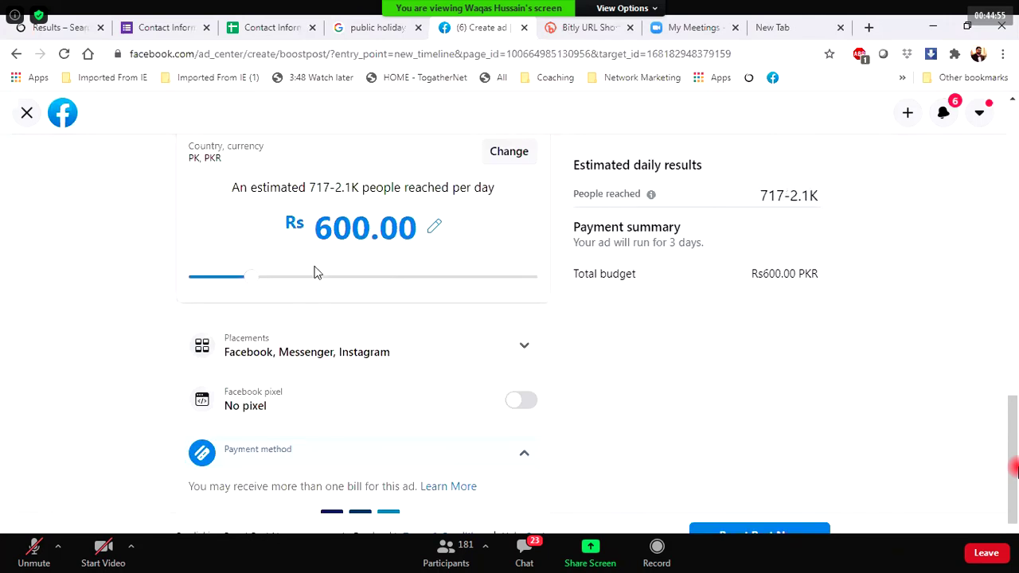
left_click(291, 278)
left_click_drag(297, 280, 300, 279)
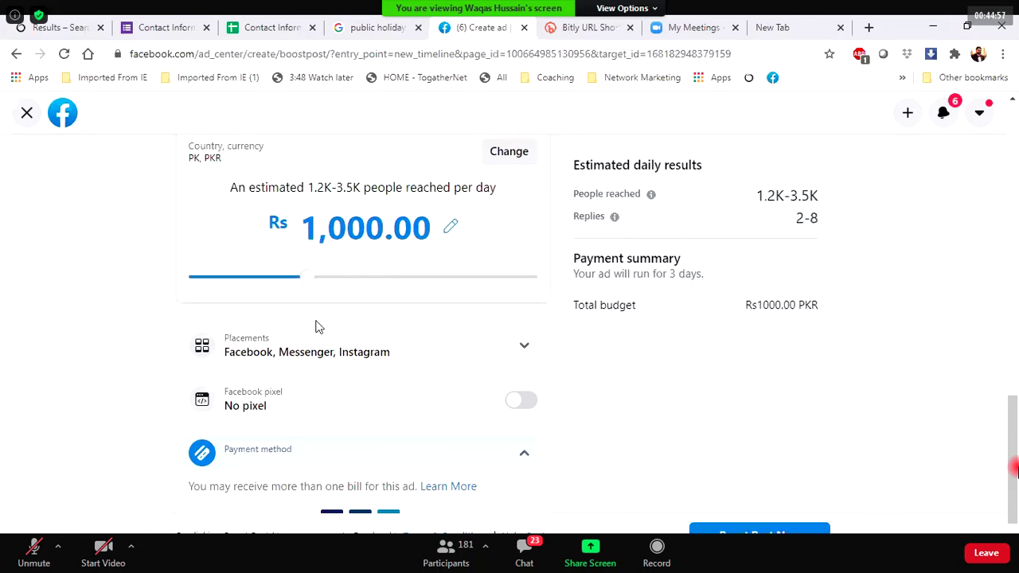
scroll(315, 327, "up", 9)
scroll(315, 327, "down", 4)
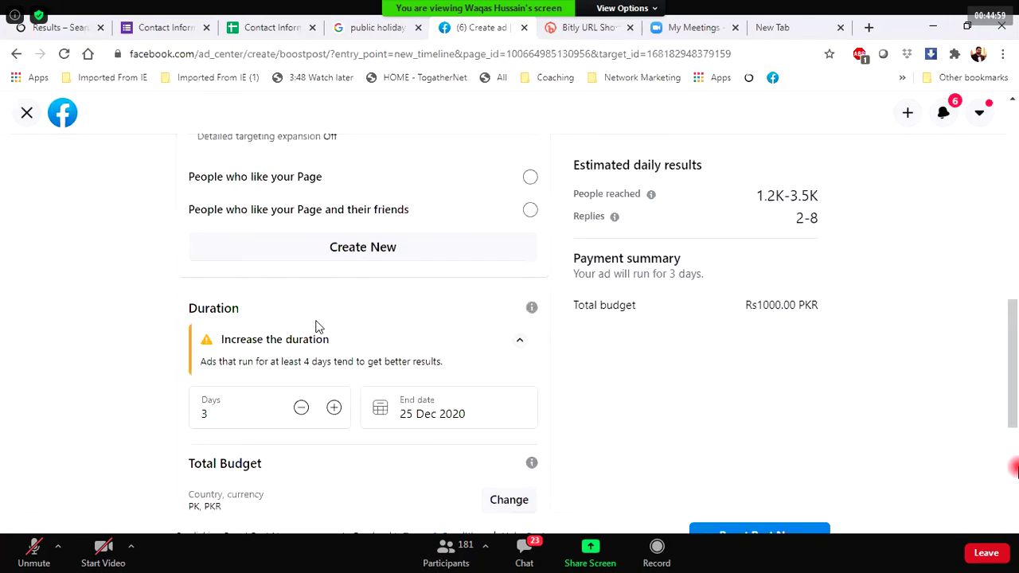
scroll(315, 327, "down", 5)
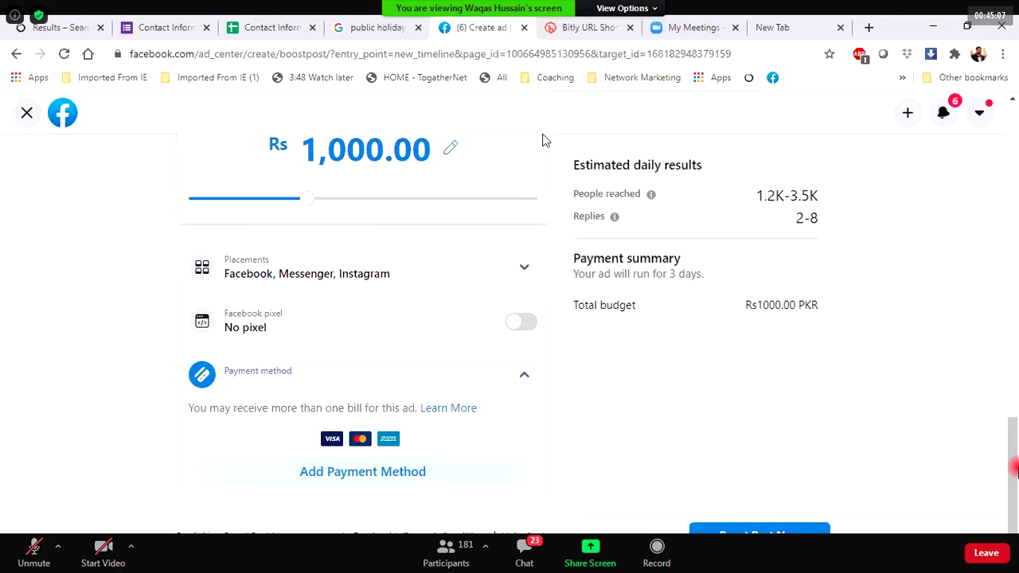
Start adding a payment method and explore the ad credit option.
left_click(374, 472)
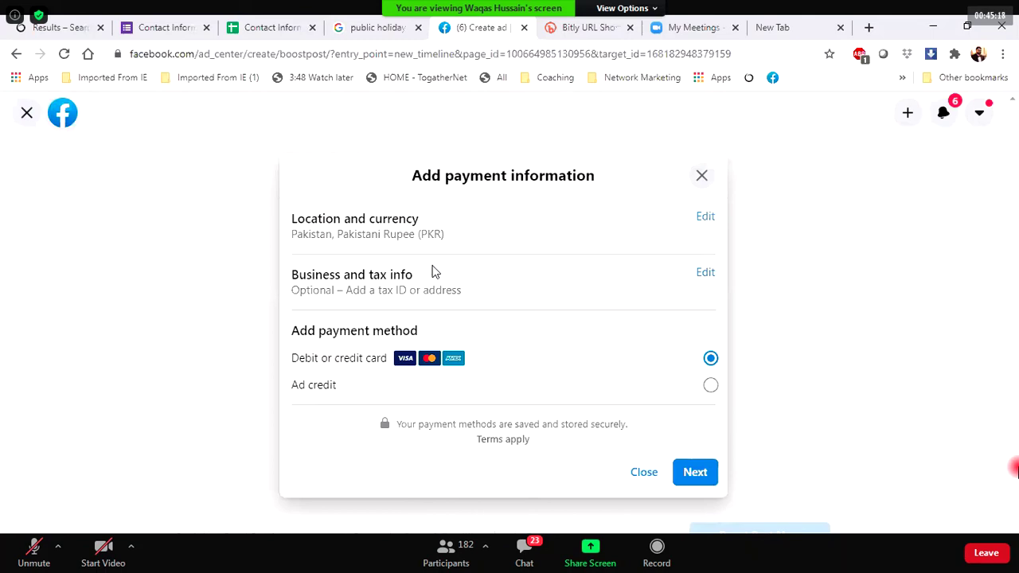
left_click(709, 386)
left_click(705, 474)
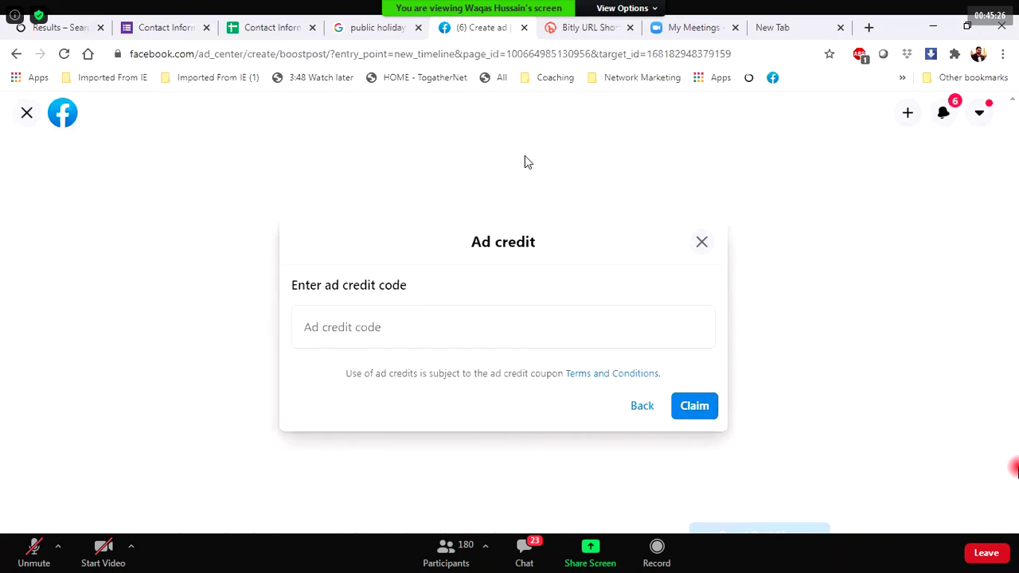
left_click(639, 408)
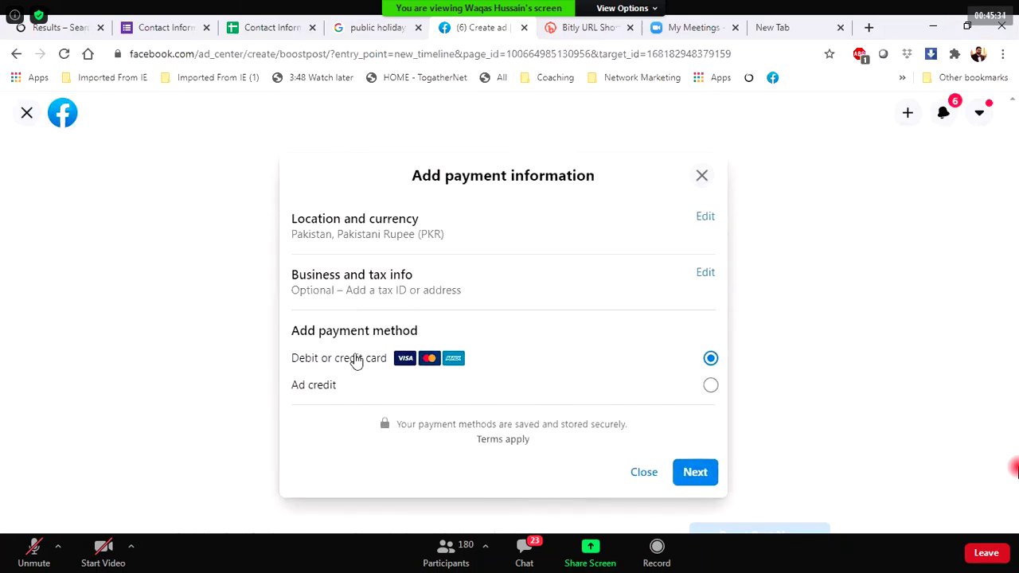
left_click(322, 394)
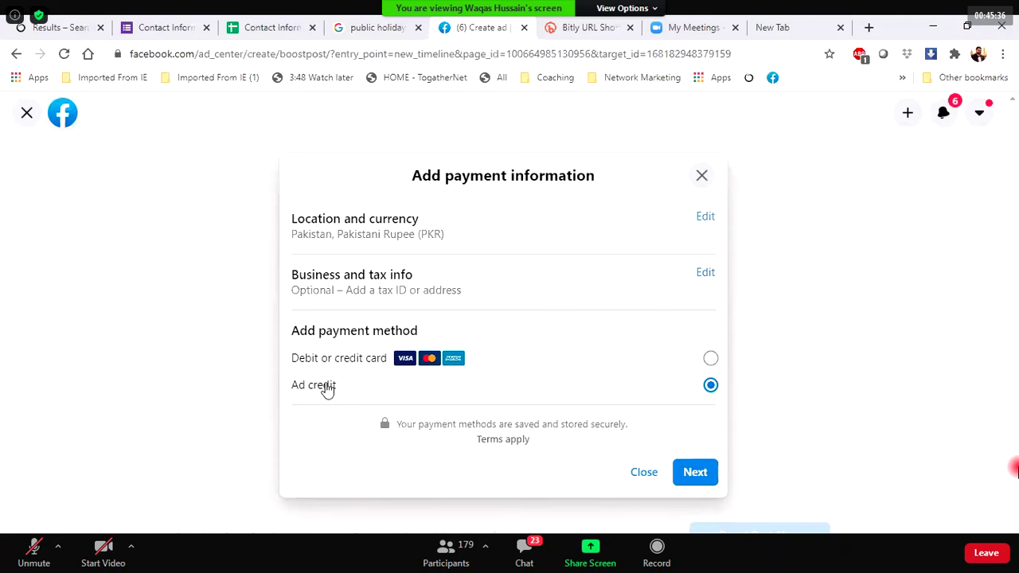
Choose debit or credit card and enter the cardholder's full name.
left_click(335, 362)
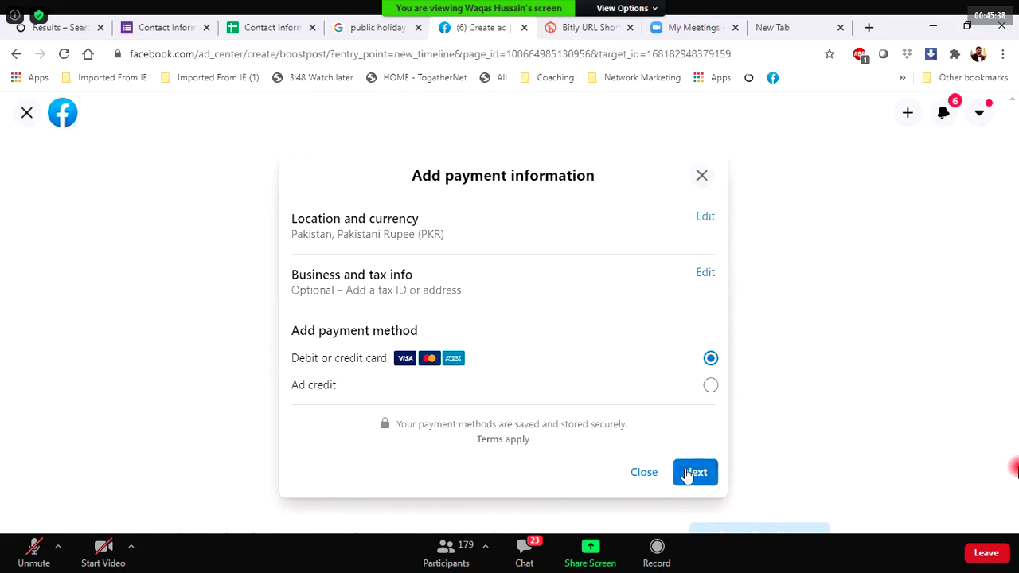
left_click(689, 474)
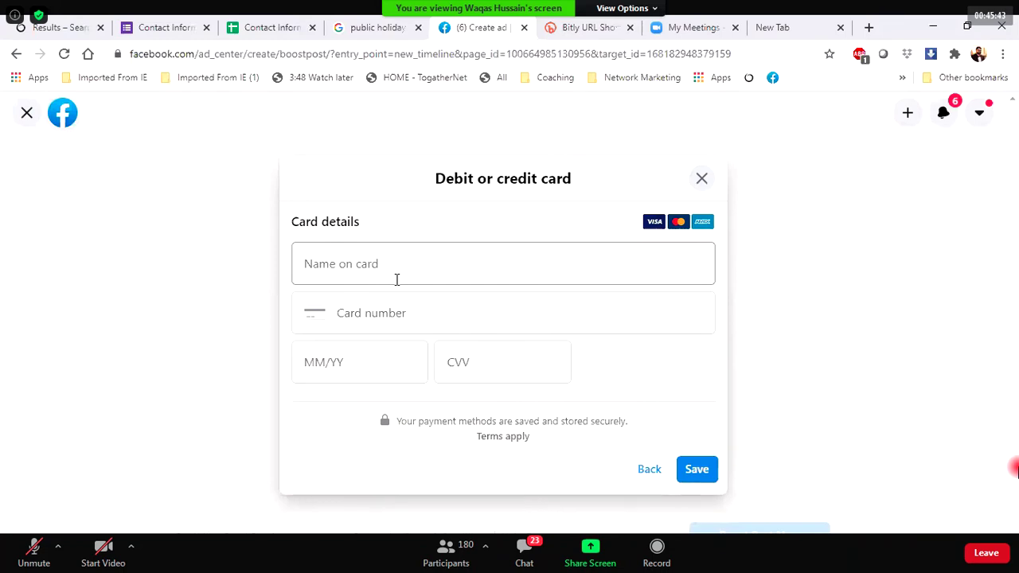
left_click(397, 279)
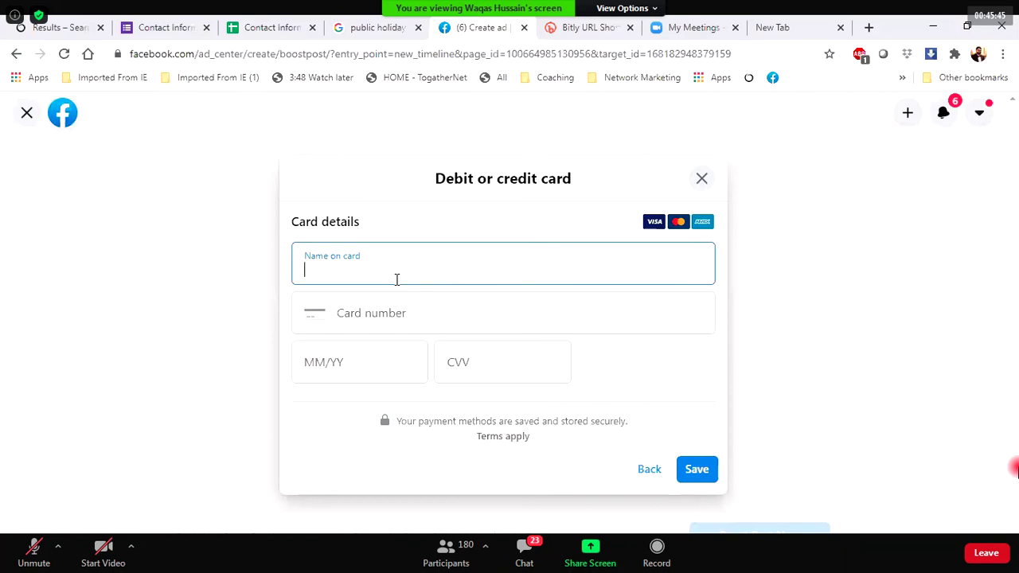
type("Khan")
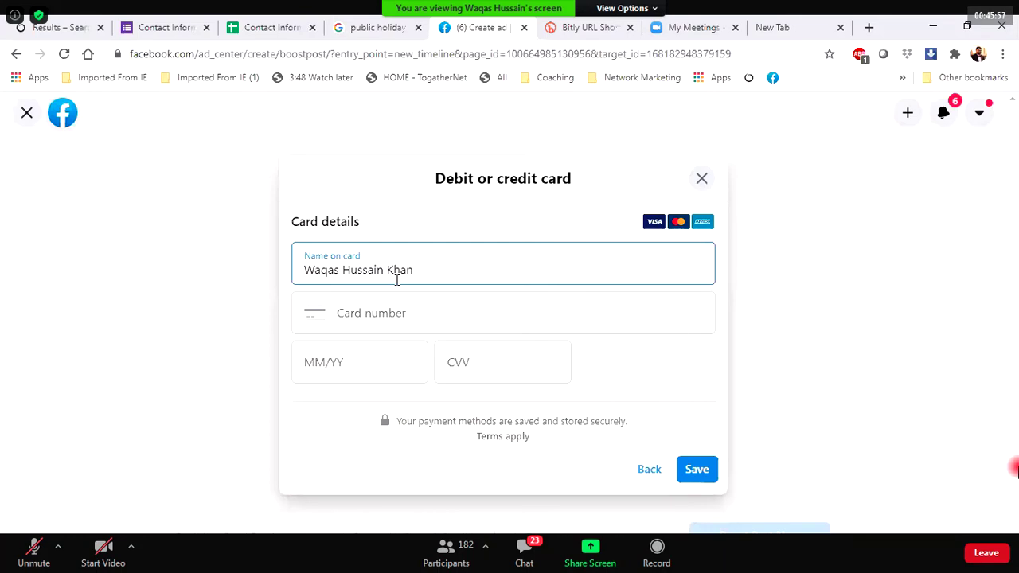
key("Tab")
Enter a partial card number, visit the expiry and security code fields, then go back.
type("1234 5678 9")
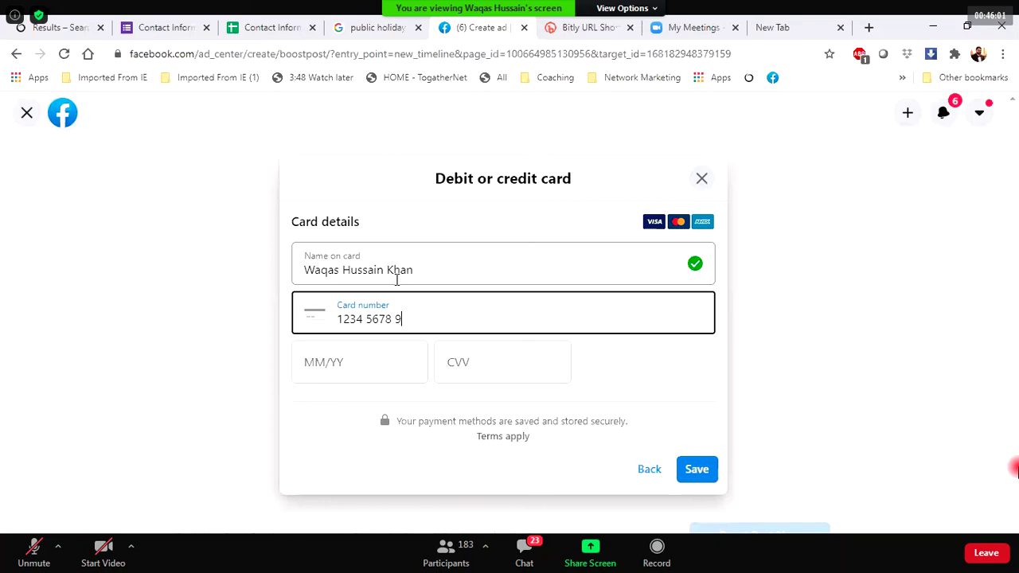
left_click(343, 362)
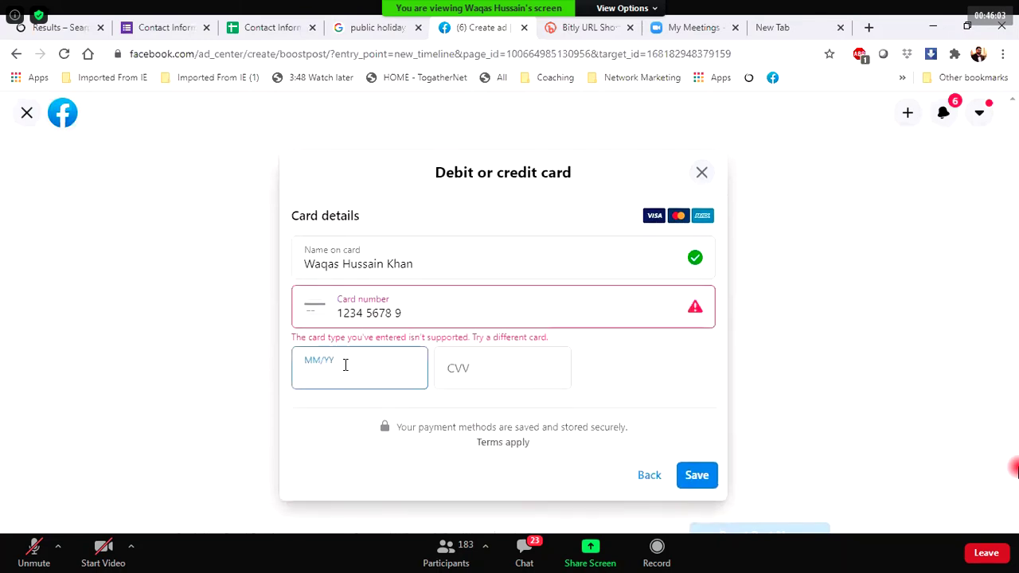
left_click(469, 375)
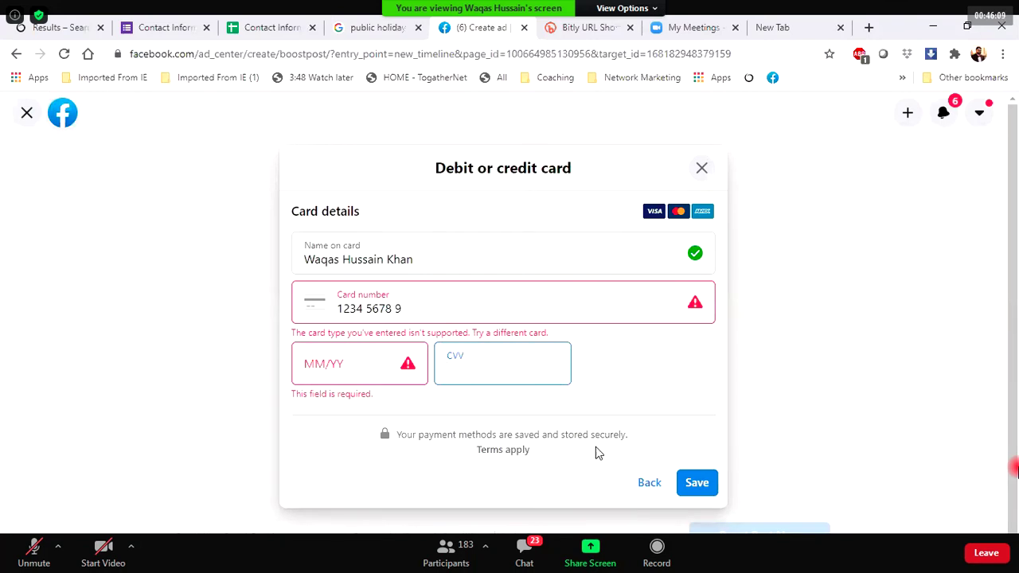
left_click(643, 487)
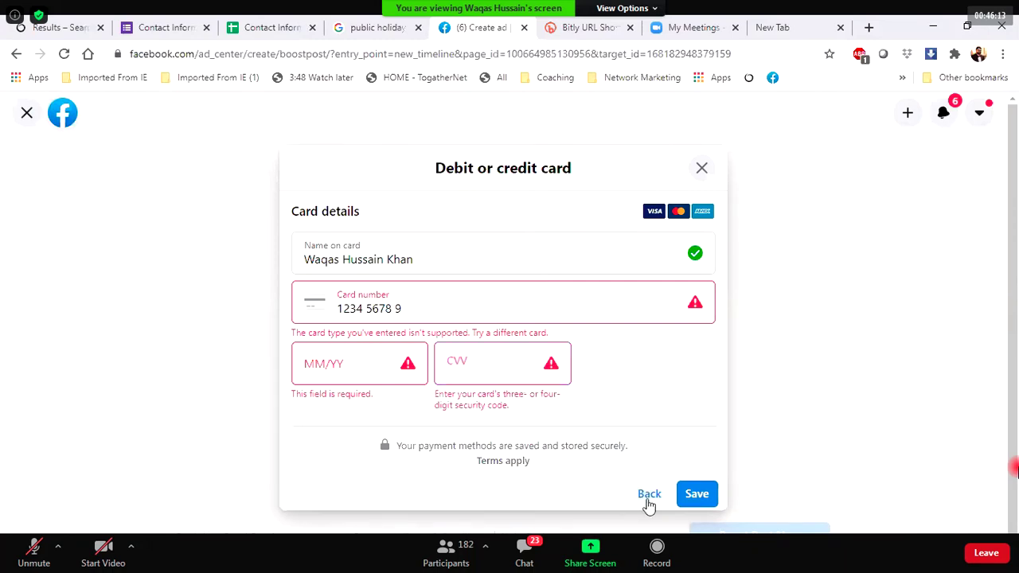
left_click(648, 500)
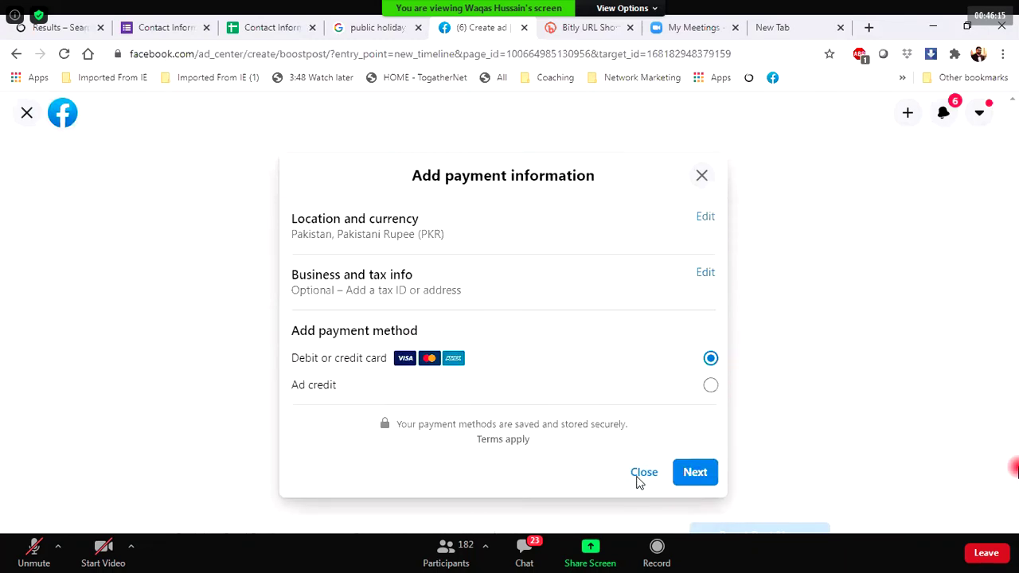
Close the payment information dialog, then cancel the first attempt to leave Boost Post.
left_click(639, 474)
scroll(532, 391, "up", 10)
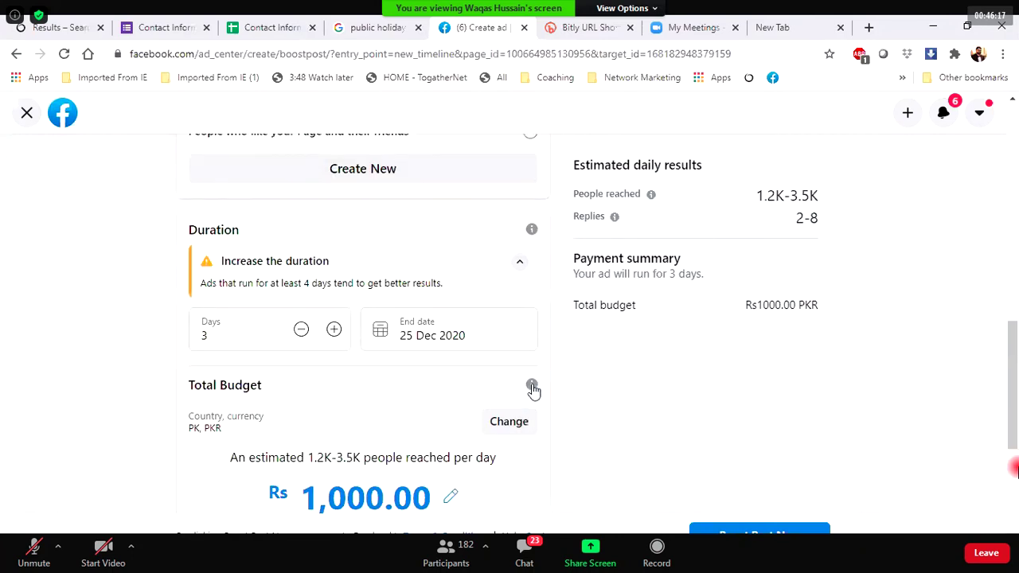
scroll(534, 392, "up", 2)
scroll(534, 391, "down", 2)
scroll(534, 390, "up", 2)
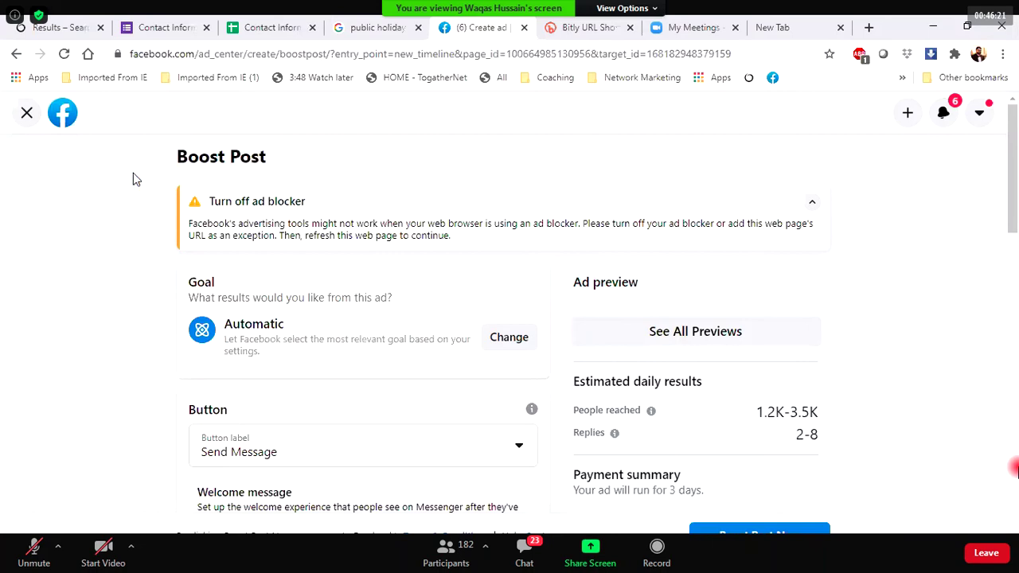
left_click(27, 114)
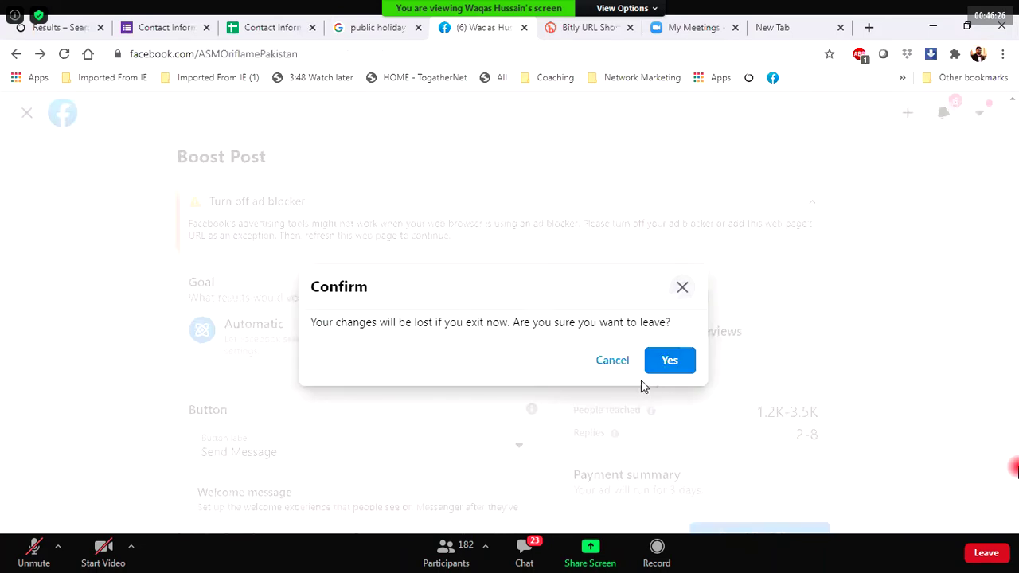
left_click(614, 362)
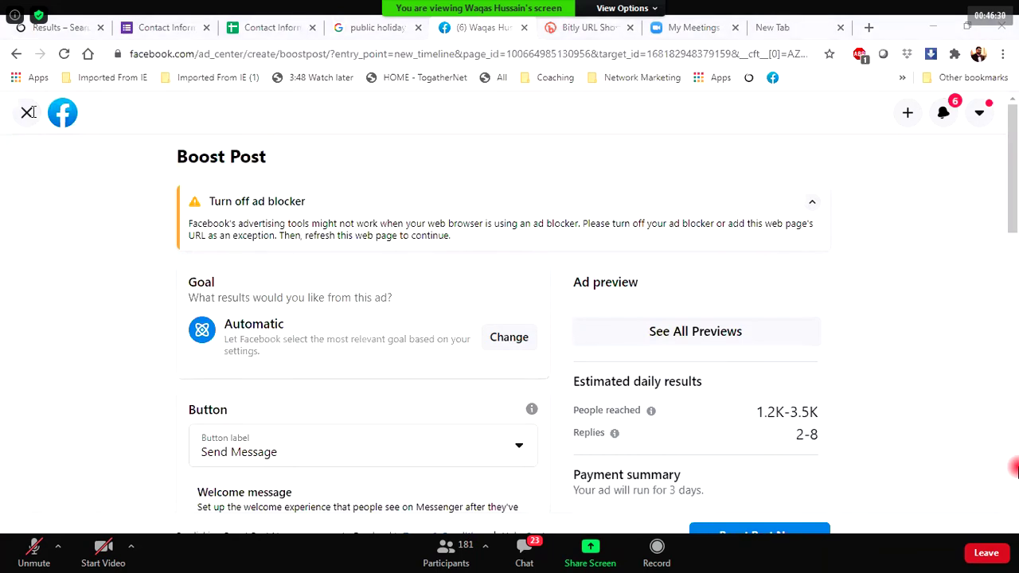
Exit Boost Post, confirm discarding its changes, and move to the new browser tab.
left_click(28, 112)
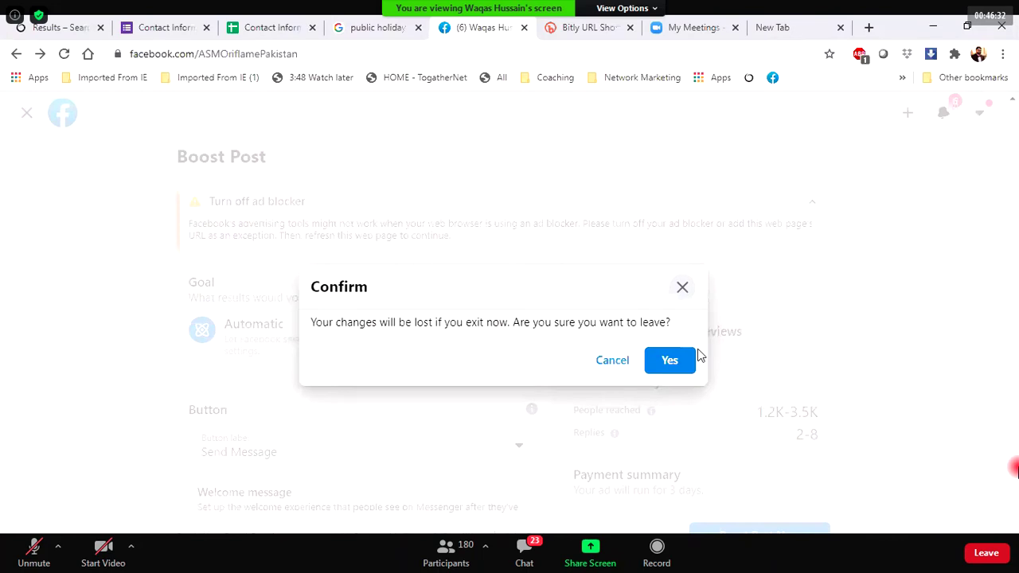
left_click(671, 363)
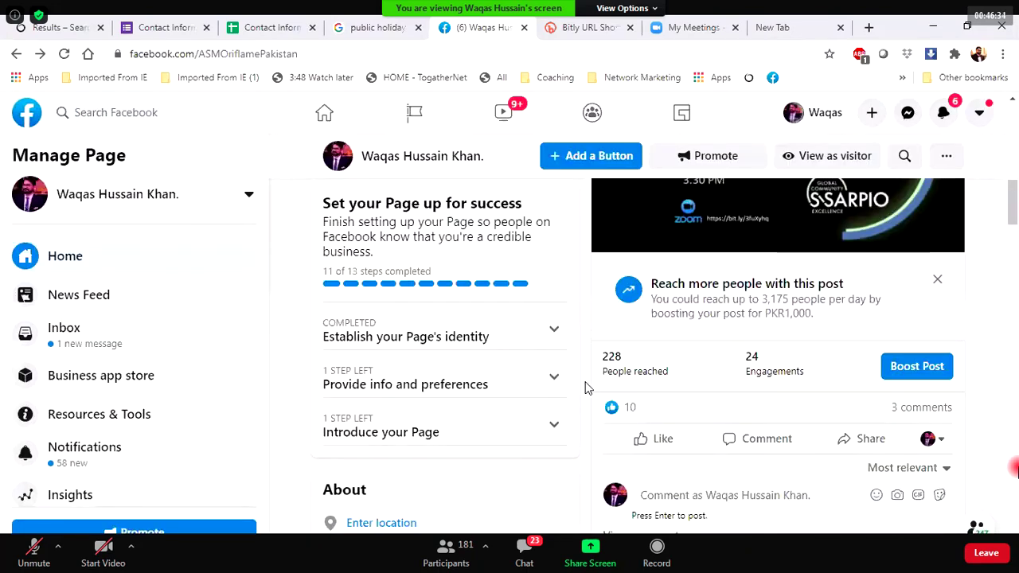
scroll(584, 388, "up", 15)
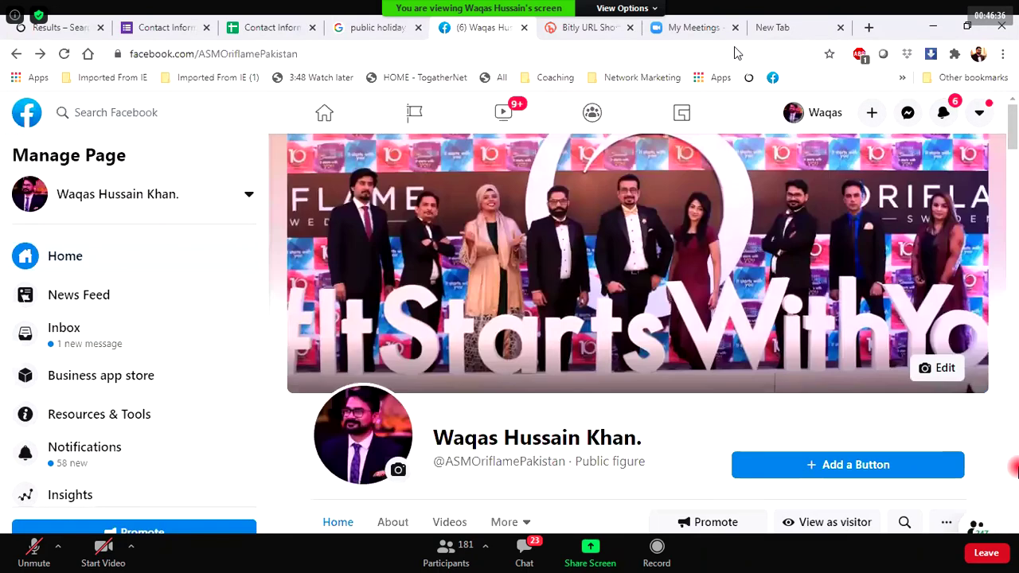
left_click(772, 27)
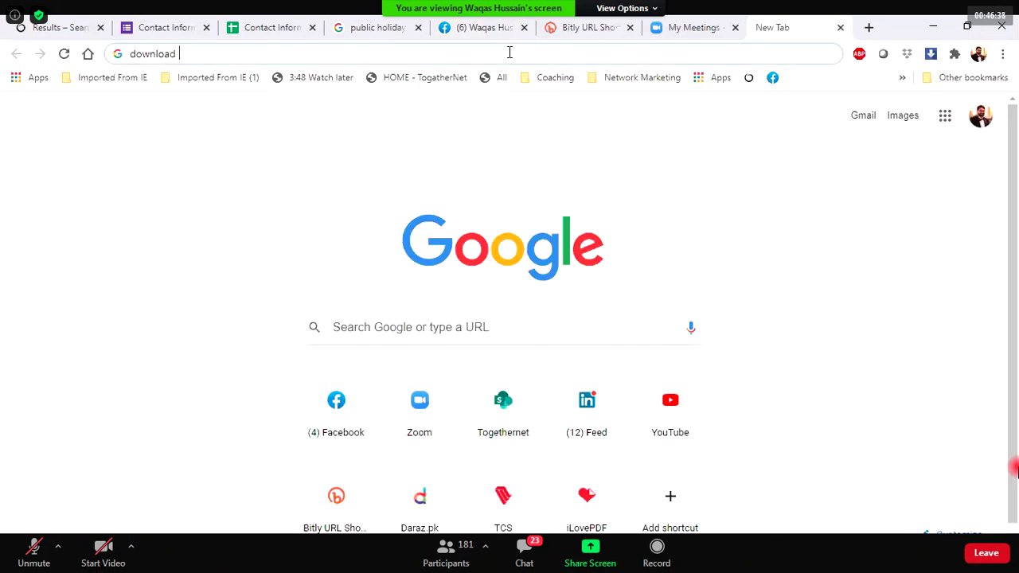
Search Google for 'facebook Ads' and open the Facebook Ads Manager result.
key("BackSpace")
key("BackSpace")
key("BackSpace")
key("BackSpace")
key("BackSpace")
key("BackSpace")
key("BackSpace")
key("BackSpace")
type("Ad")
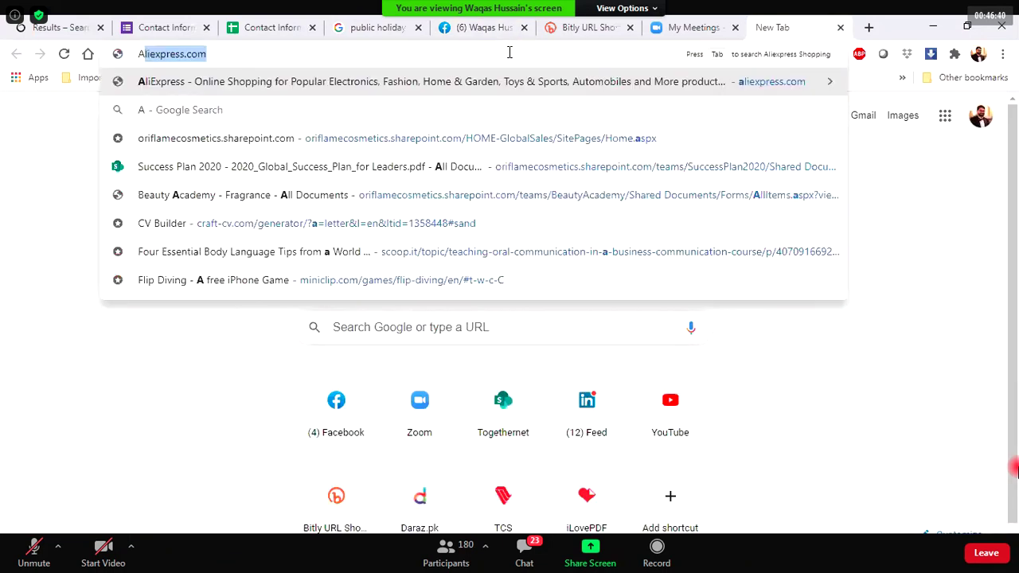
key("BackSpace")
key("BackSpace")
type("ce")
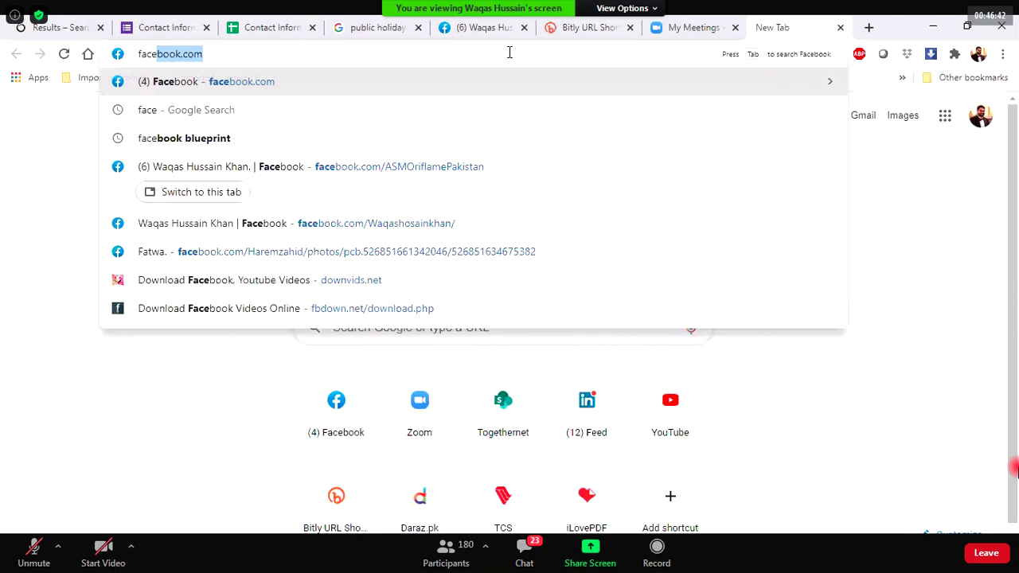
type("book Ads")
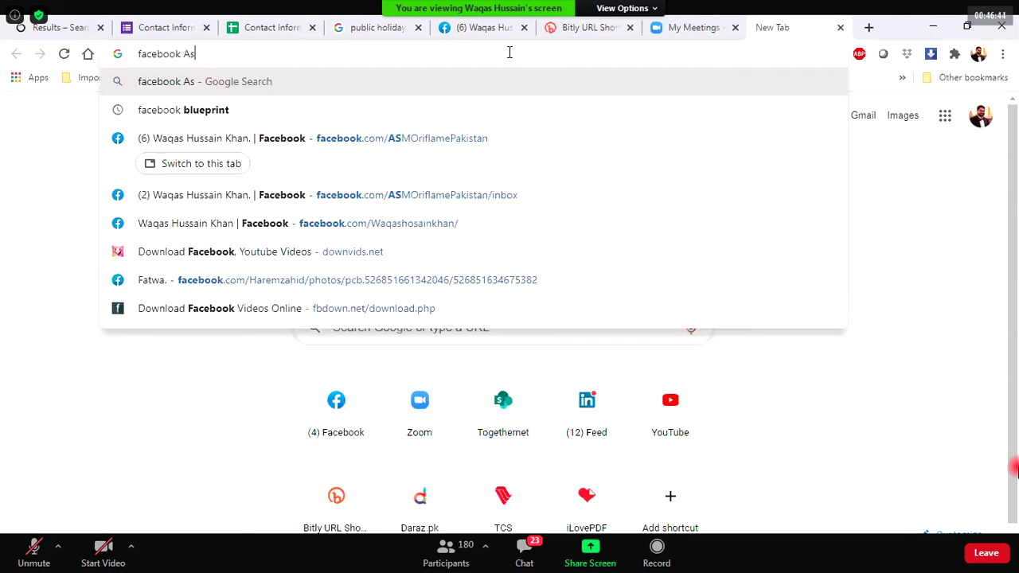
key("Return")
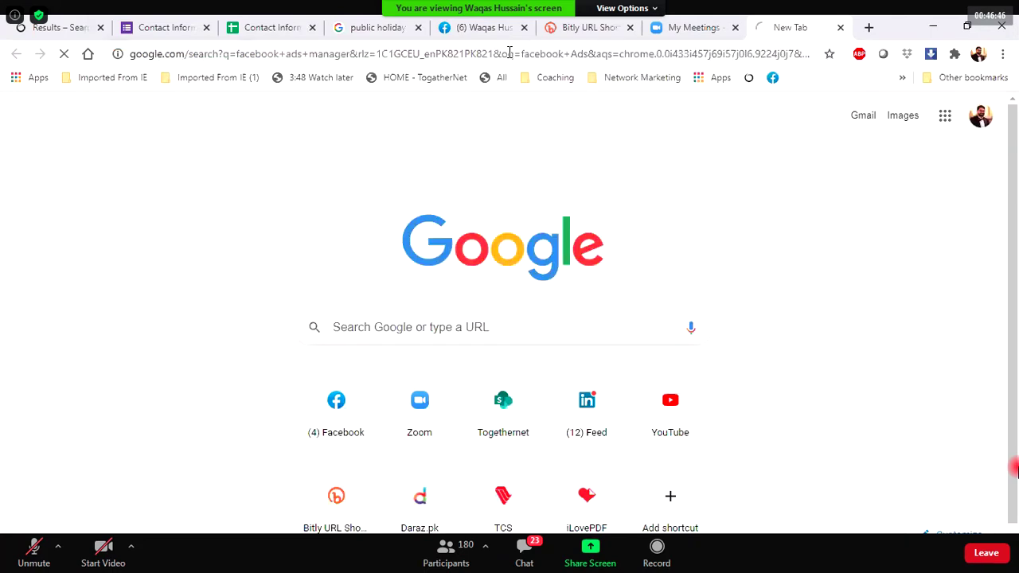
left_click(278, 255)
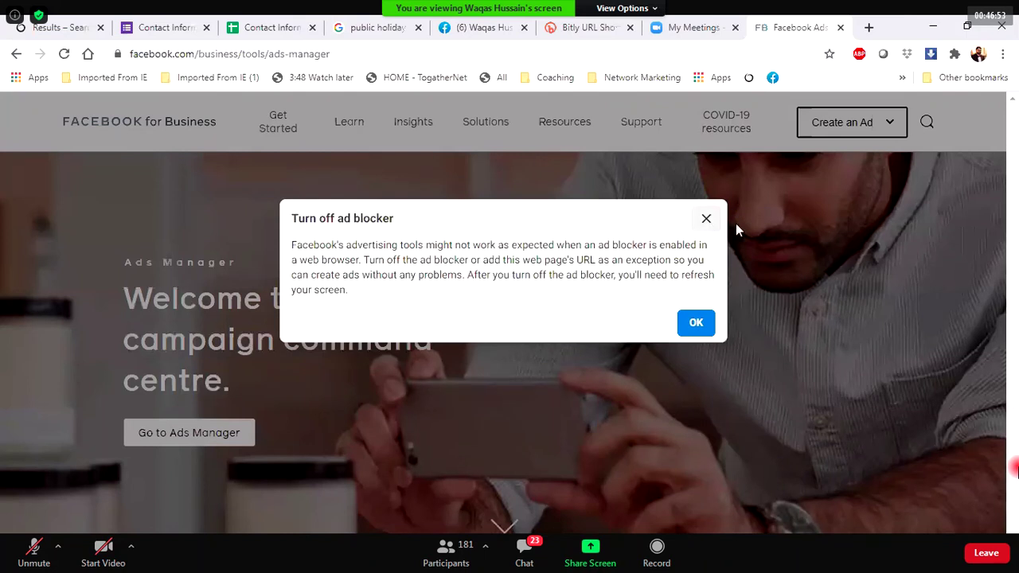
Dismiss the ad blocker notice, choose Get more leads, and enable Customise form text.
left_click(736, 224)
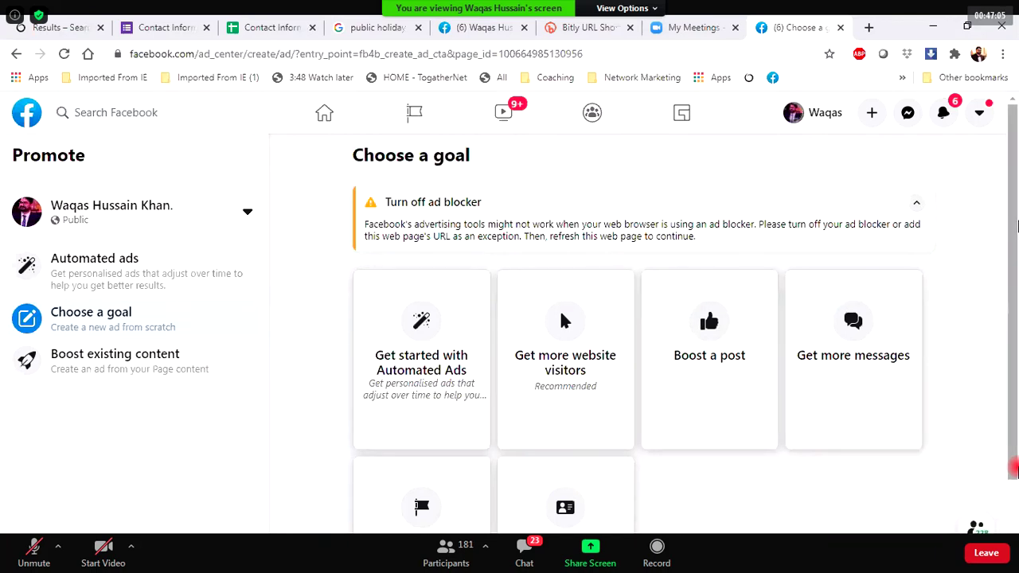
scroll(1016, 181, "down", 1)
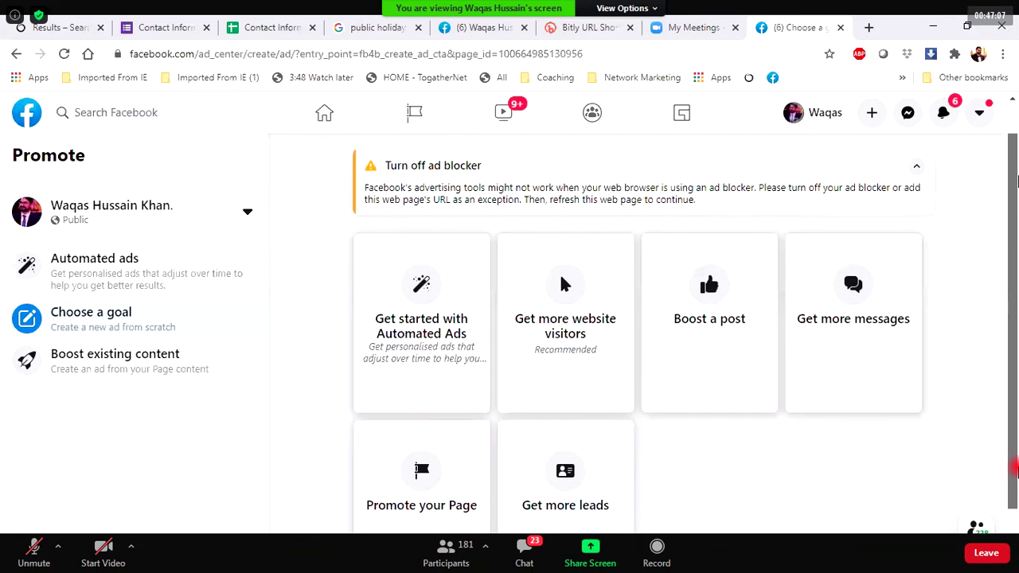
scroll(1016, 182, "down", 1)
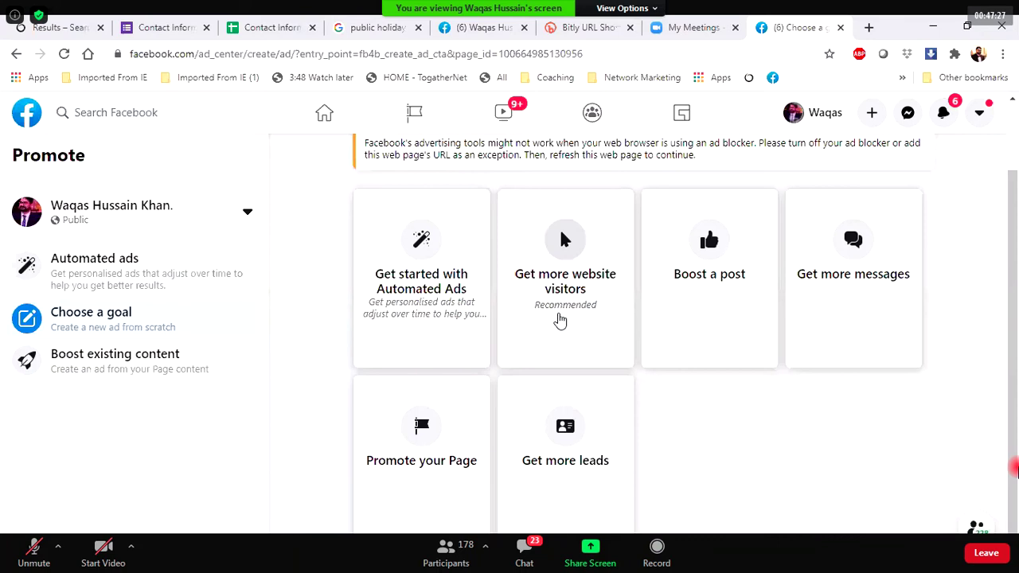
left_click(541, 453)
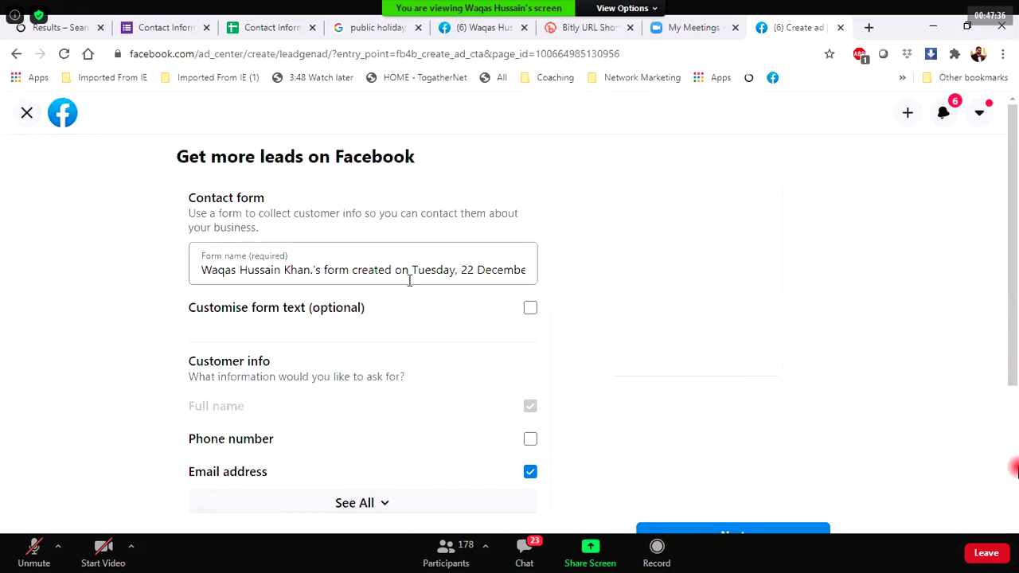
left_click(215, 313)
left_click(228, 359)
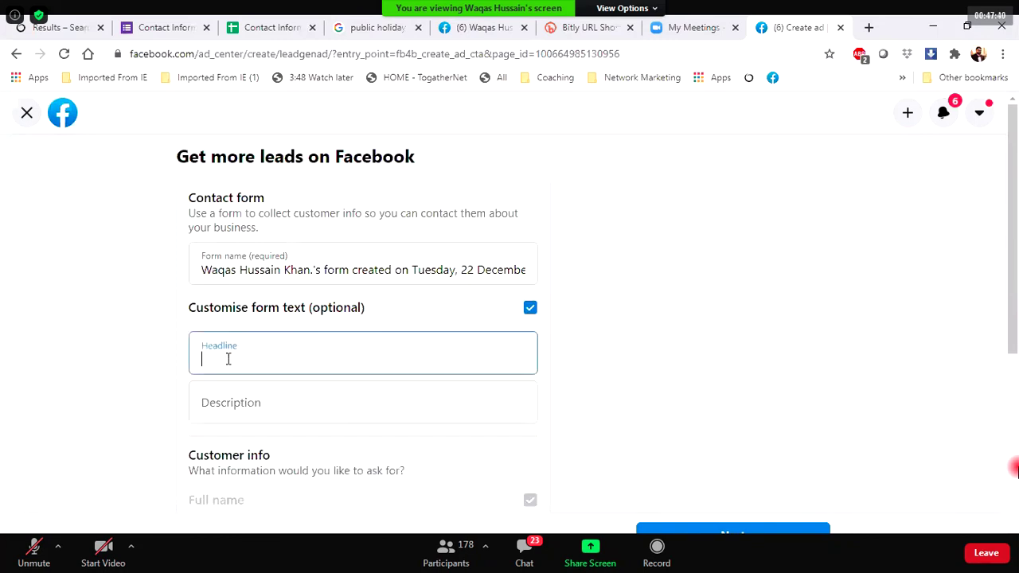